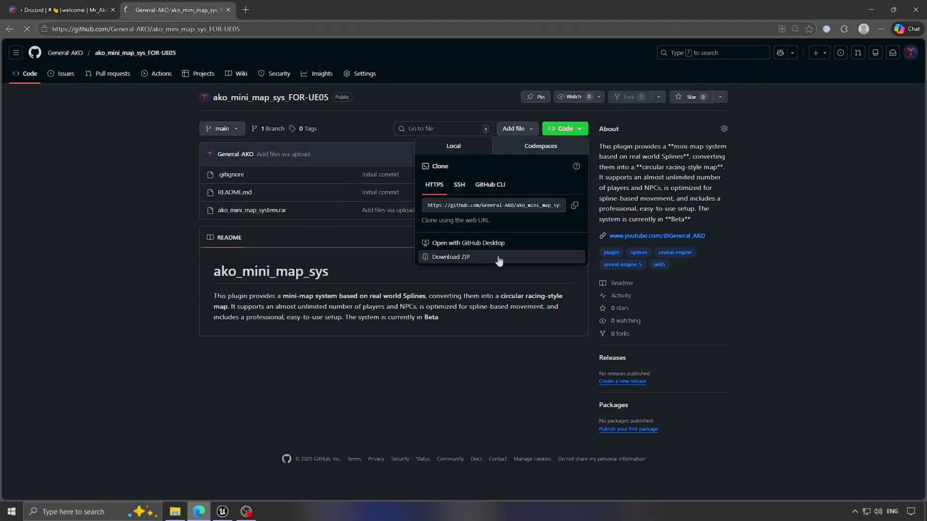
- Download the ako_mini_map_sys_FOR-UE05 repository as a ZIP archive
{"action": "left_click", "coordinate": [499, 257]}
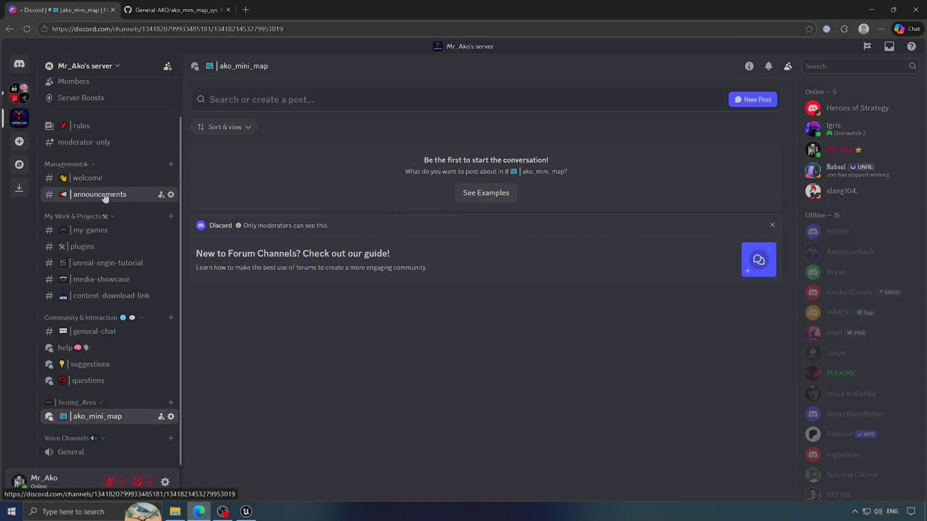
- View the server's announcements and plugins channels, then its ako_mini_map testing channel on Discord
{"action": "left_click", "coordinate": [94, 195]}
{"action": "left_click", "coordinate": [83, 247]}
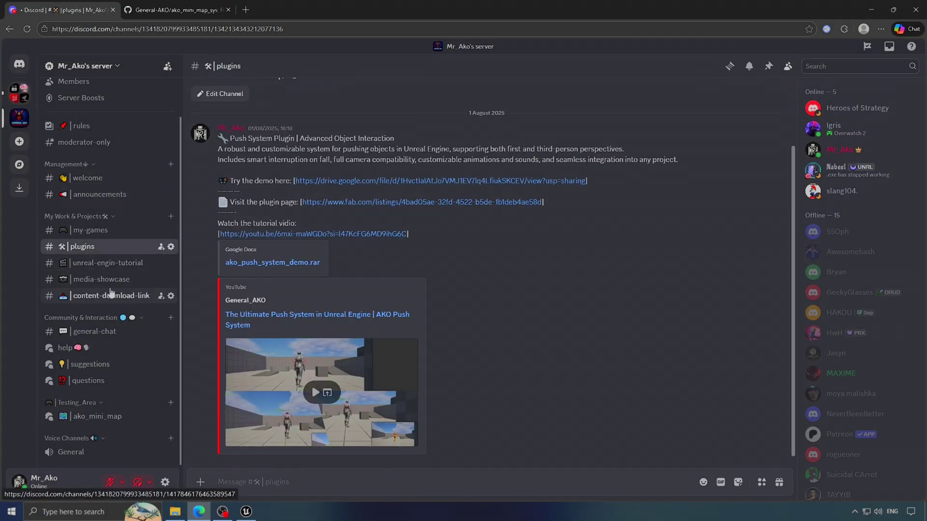
{"action": "left_click", "coordinate": [96, 416]}
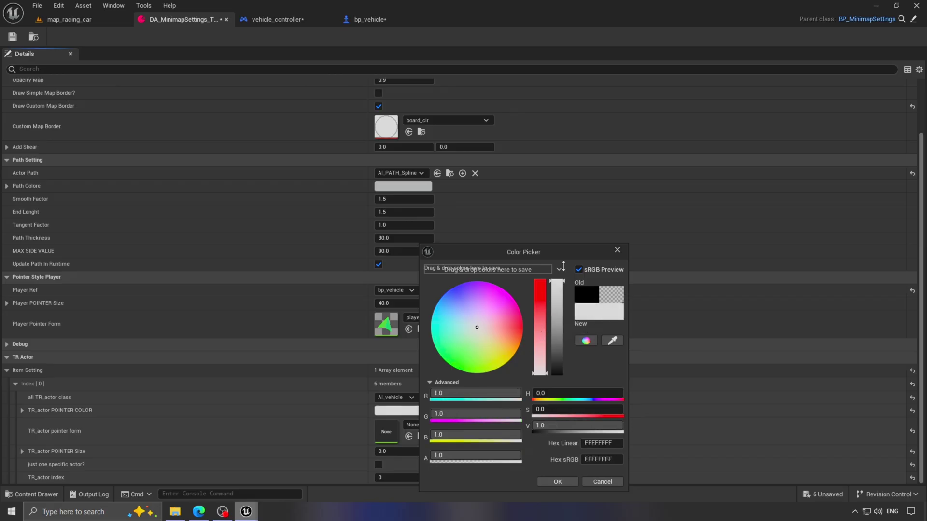
- Confirm white as the TR_actor pointer color and assign SlateBrush_TR_actor from the plugin's slate_brush folder as its pointer form
{"action": "left_click", "coordinate": [558, 482]}
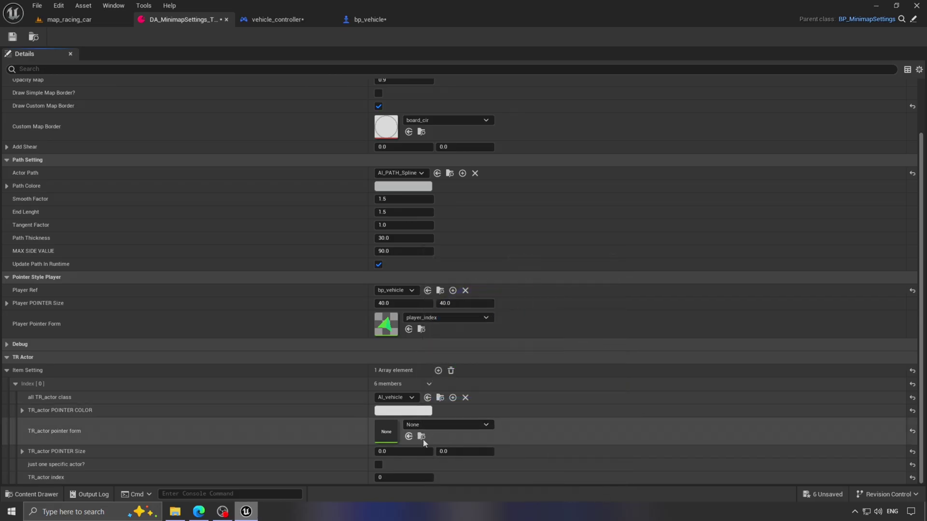
{"action": "left_click", "coordinate": [32, 494]}
{"action": "scroll", "coordinate": [38, 459], "scroll_direction": "down", "scroll_amount": 3}
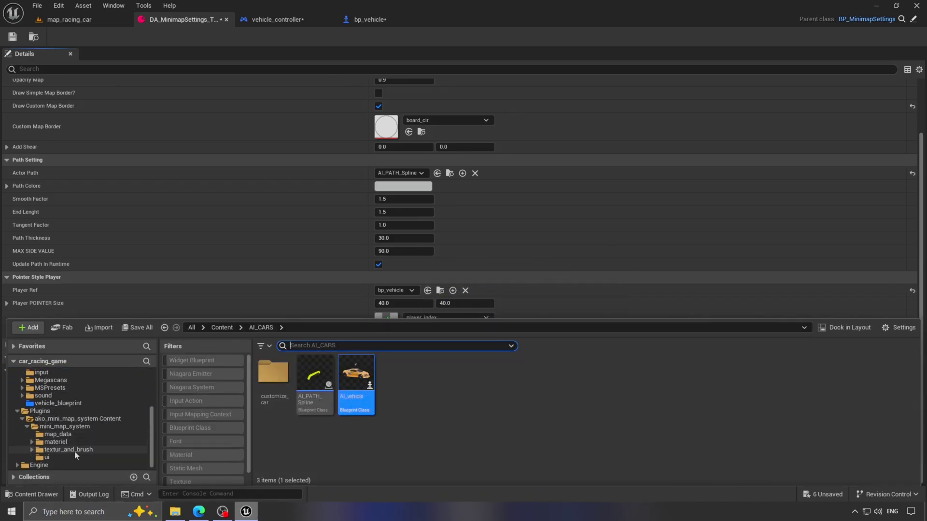
{"action": "left_click", "coordinate": [69, 449]}
{"action": "double_click", "coordinate": [272, 371]}
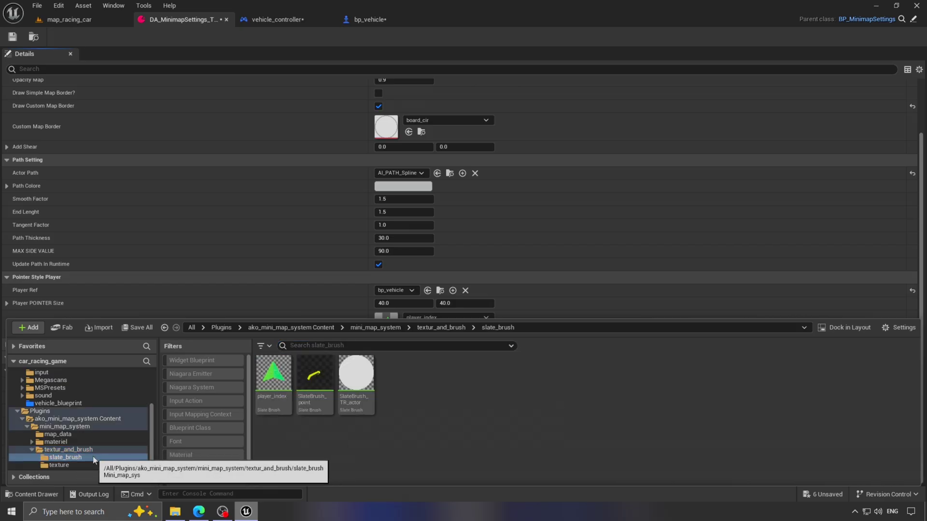
{"action": "scroll", "coordinate": [92, 454], "scroll_direction": "down", "scroll_amount": 1}
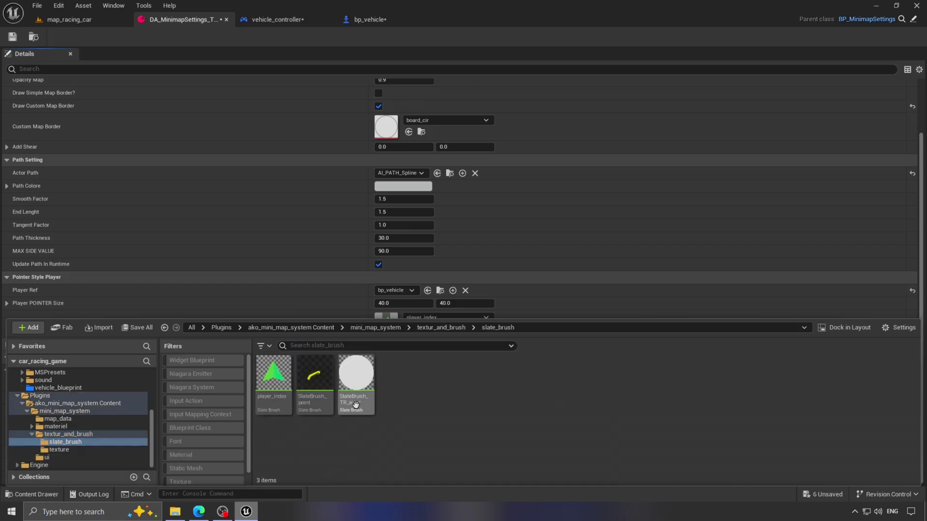
{"action": "left_click", "coordinate": [35, 495]}
{"action": "left_click", "coordinate": [408, 436]}
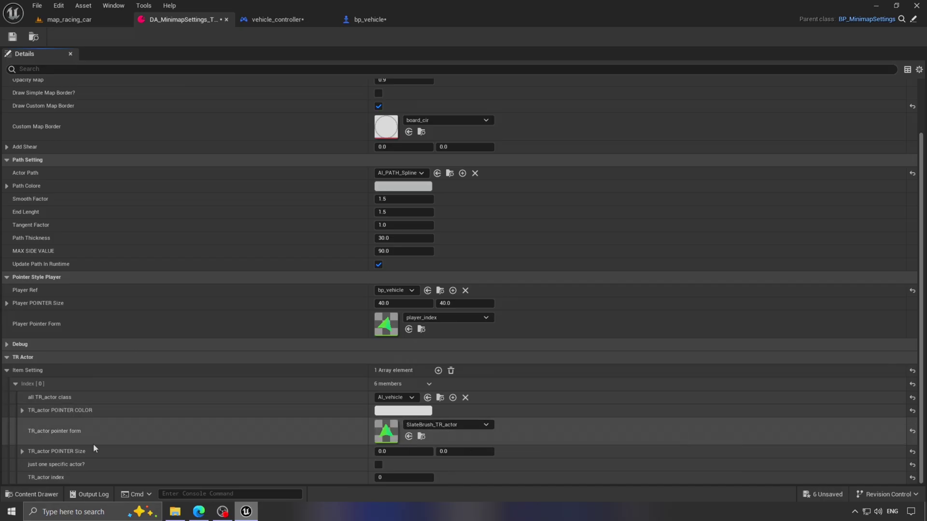
- Enter a new X value for the TR_actor pointer size
{"action": "left_click", "coordinate": [400, 451]}
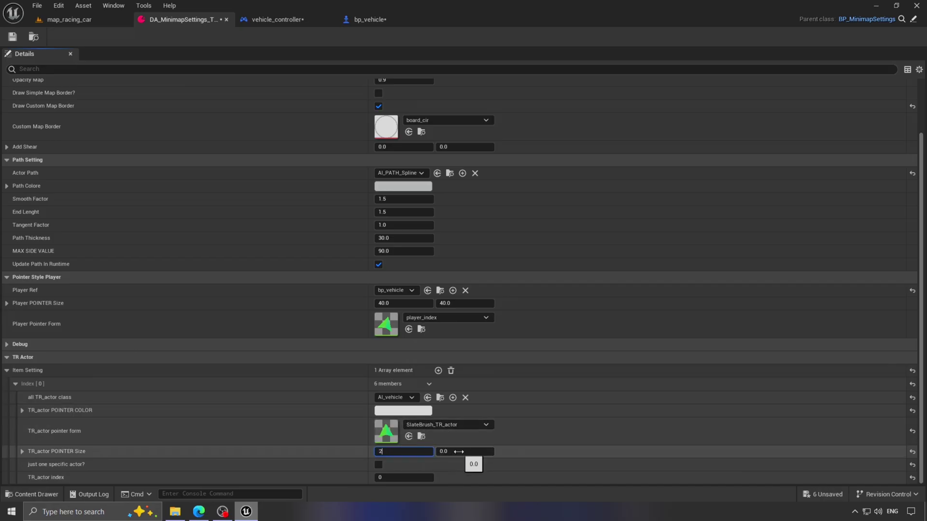
{"action": "key", "text": "Return"}
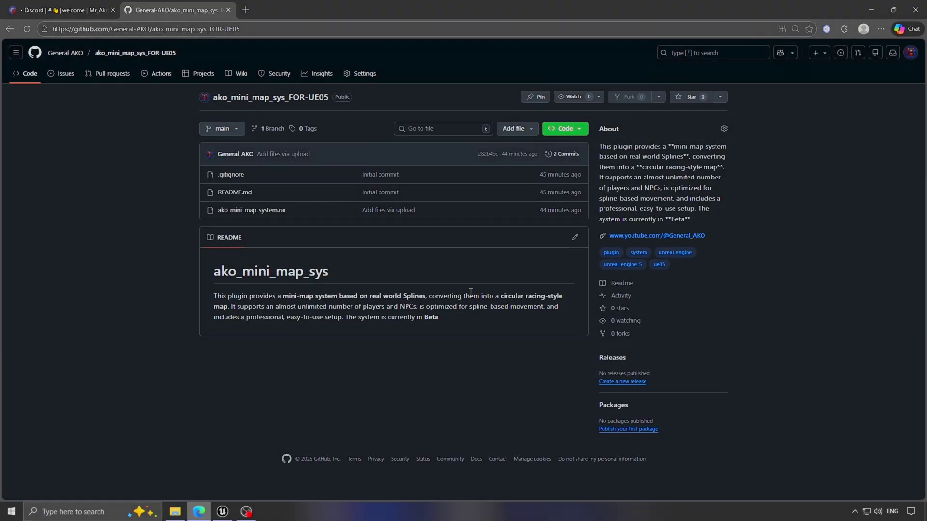
- Download the ZIP archive of the ako_mini_map_sys_FOR-UE05 repository from GitHub and dismiss the download list
{"action": "left_click", "coordinate": [565, 129]}
{"action": "left_click", "coordinate": [497, 258]}
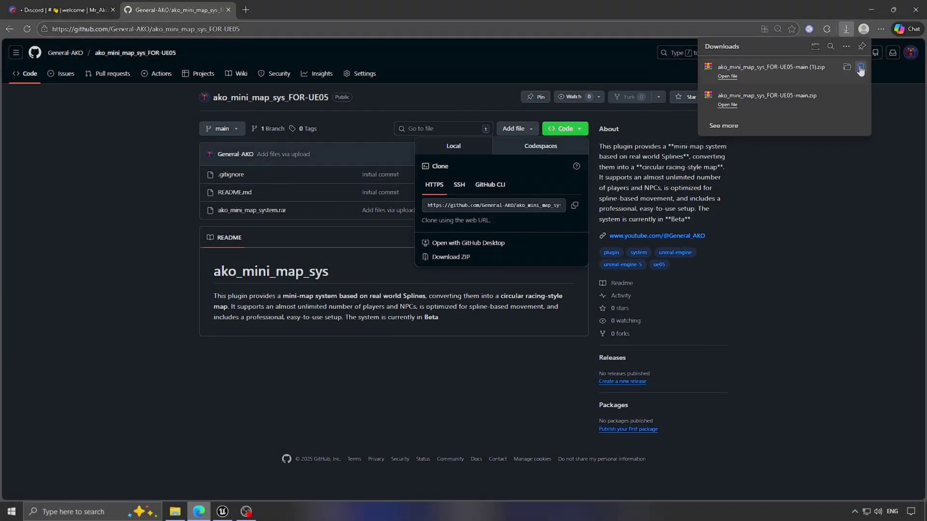
{"action": "left_click", "coordinate": [864, 178]}
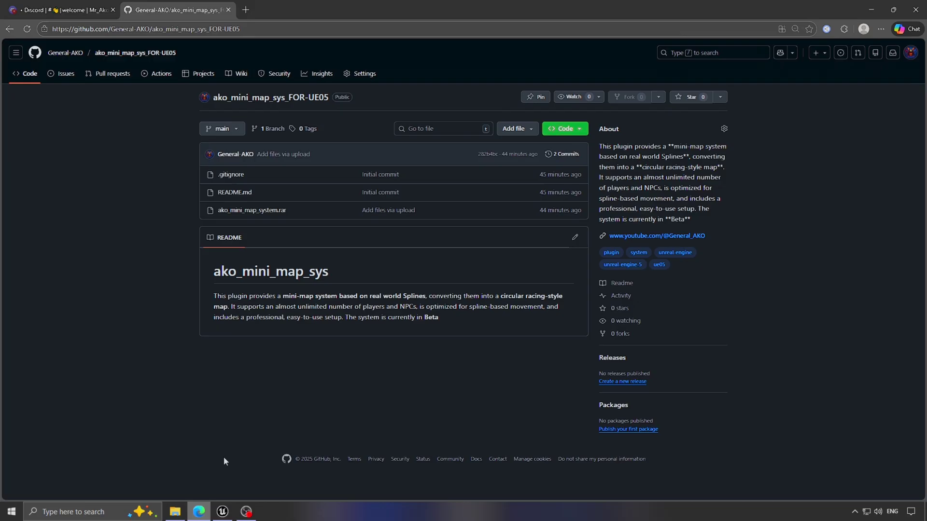
- Close the Unreal Editor and create a folder named plugins in the car_racing_game project directory
{"action": "left_click", "coordinate": [180, 515]}
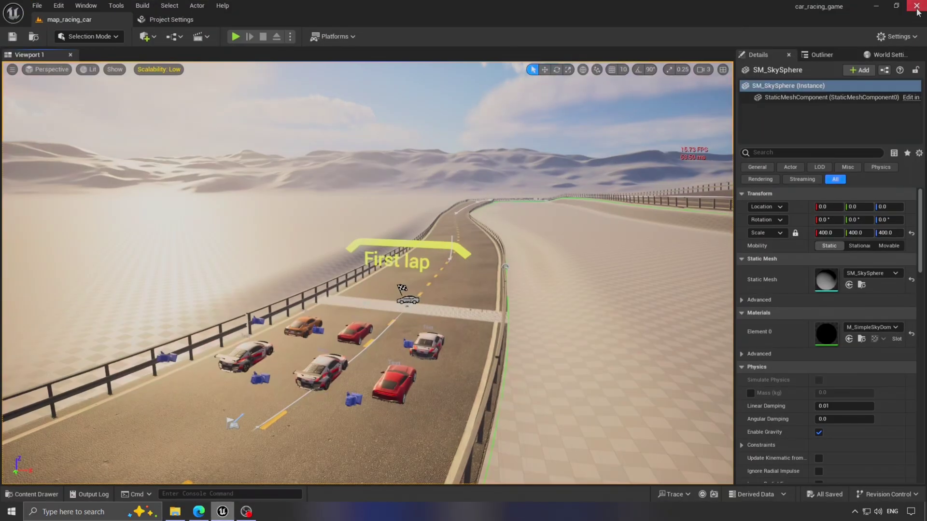
{"action": "left_click", "coordinate": [917, 6]}
{"action": "right_click", "coordinate": [131, 212]}
{"action": "mouse_move", "coordinate": [217, 344]}
{"action": "left_click", "coordinate": [311, 349]}
{"action": "type", "text": "plugins"}
{"action": "key", "text": "Return"}
- Paste and extract the downloaded repository ZIP inside the plugins folder, and delete the archive
{"action": "double_click", "coordinate": [124, 144]}
{"action": "right_click", "coordinate": [126, 140]}
{"action": "left_click", "coordinate": [174, 219]}
{"action": "right_click", "coordinate": [88, 104]}
{"action": "left_click", "coordinate": [138, 145]}
{"action": "right_click", "coordinate": [99, 114]}
{"action": "left_click", "coordinate": [145, 294]}
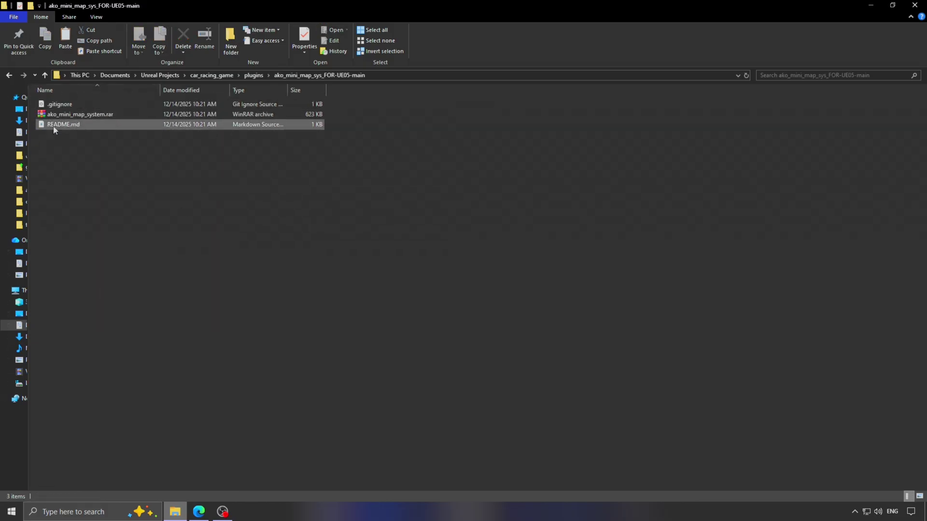
- Extract ako_mini_map_system.rar in place and copy the resulting ako_mini_map_system folder into the plugins folder
{"action": "right_click", "coordinate": [114, 119]}
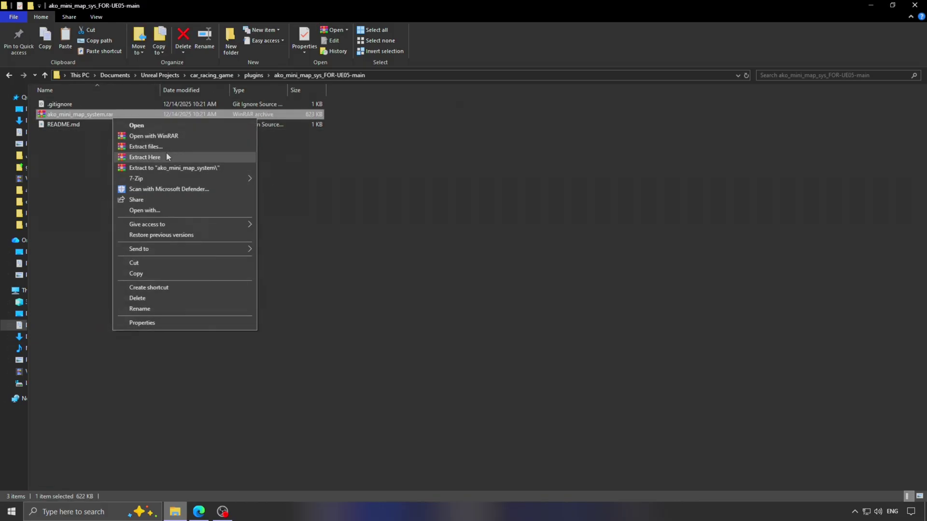
{"action": "left_click", "coordinate": [162, 157]}
{"action": "right_click", "coordinate": [126, 105]}
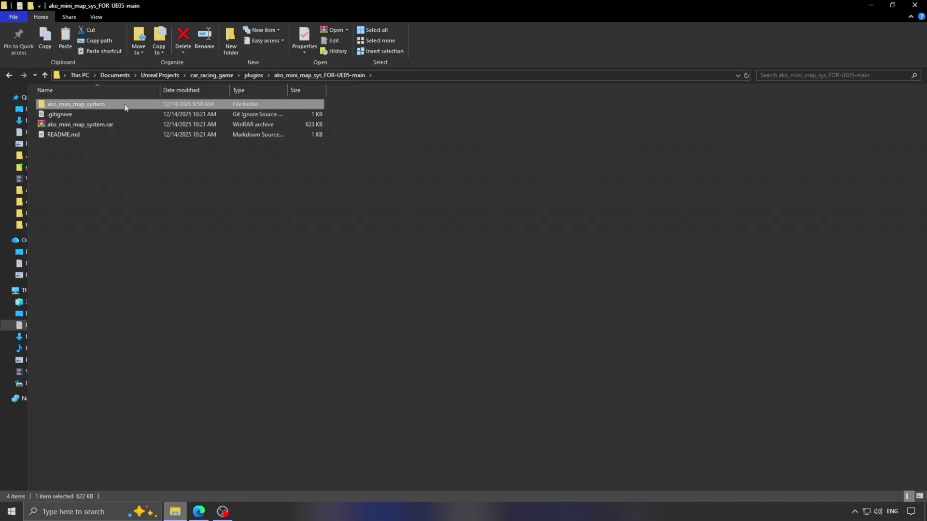
{"action": "left_click", "coordinate": [149, 291]}
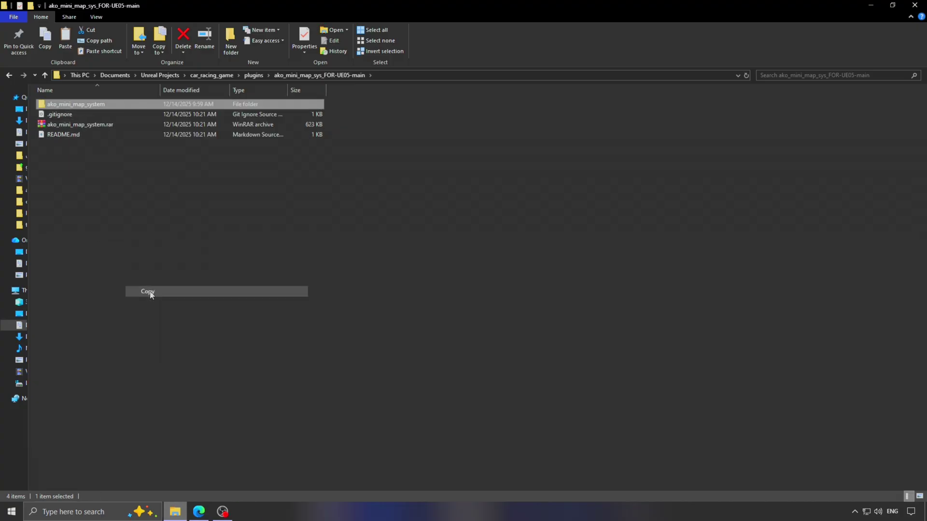
{"action": "left_click", "coordinate": [9, 75]}
{"action": "left_click", "coordinate": [8, 76]}
{"action": "left_click", "coordinate": [24, 77]}
{"action": "right_click", "coordinate": [129, 170]}
{"action": "left_click", "coordinate": [201, 249]}
- Delete the ako_mini_map_sys_FOR-UE05-main folder from plugins and check the contents of the ako_mini_map_system folder
{"action": "right_click", "coordinate": [101, 105]}
{"action": "left_click", "coordinate": [129, 330]}
{"action": "double_click", "coordinate": [106, 103]}
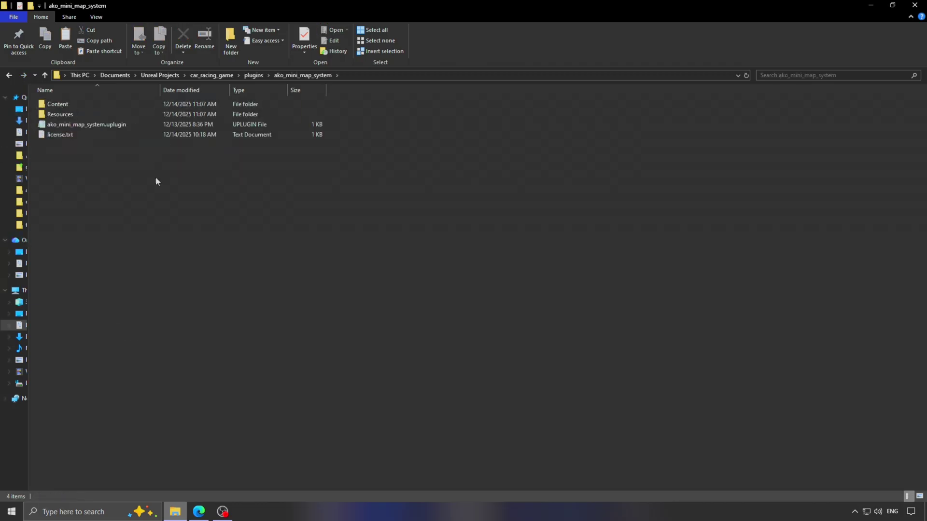
{"action": "left_click", "coordinate": [9, 75]}
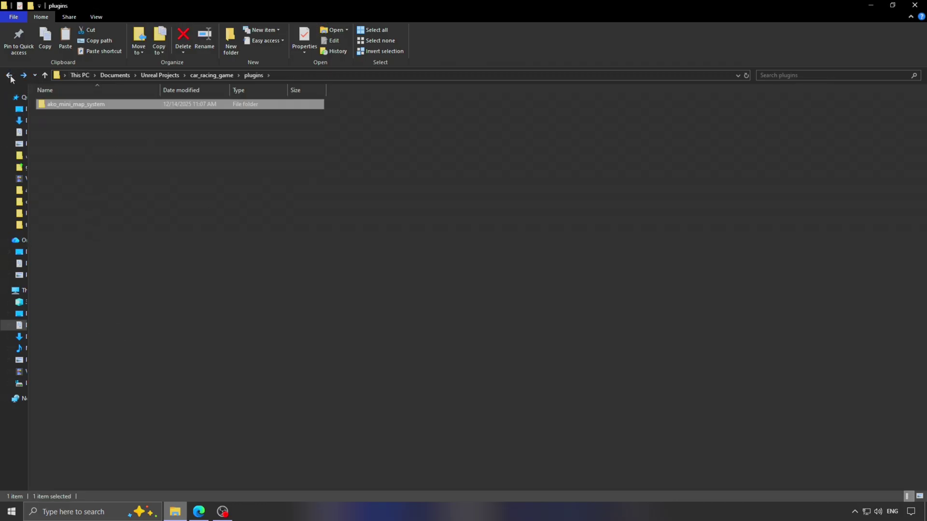
{"action": "left_click", "coordinate": [9, 76]}
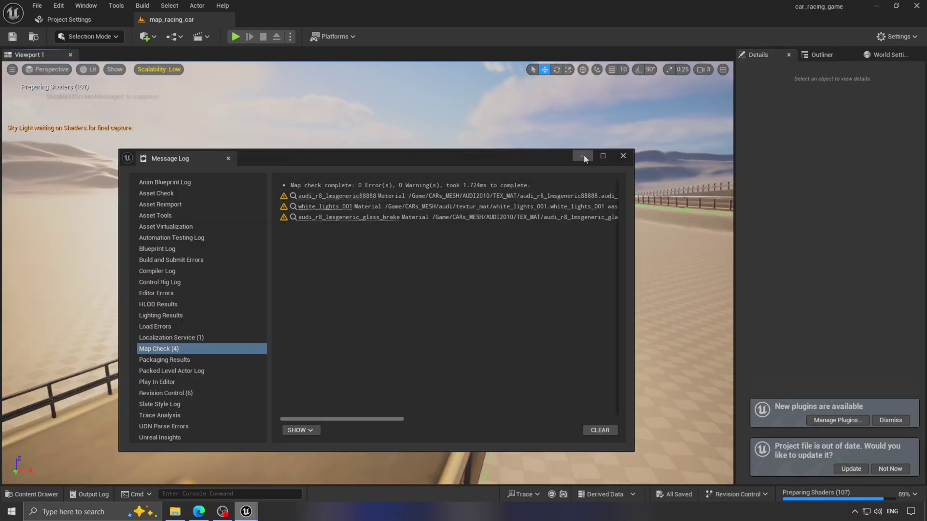
- Close the message log and check that ako_mini_map_system is enabled among the installed plugins in the Other category
{"action": "left_click", "coordinate": [623, 155]}
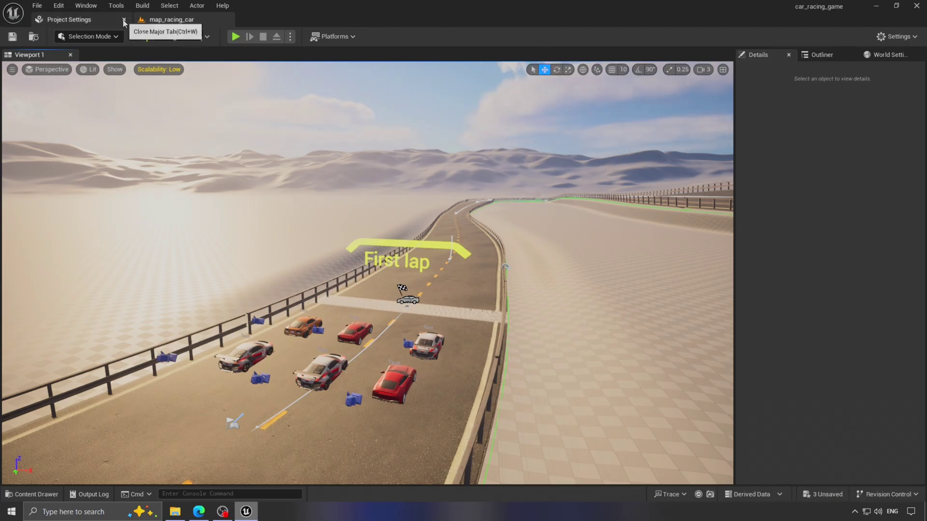
{"action": "left_click", "coordinate": [58, 6]}
{"action": "left_click", "coordinate": [77, 167]}
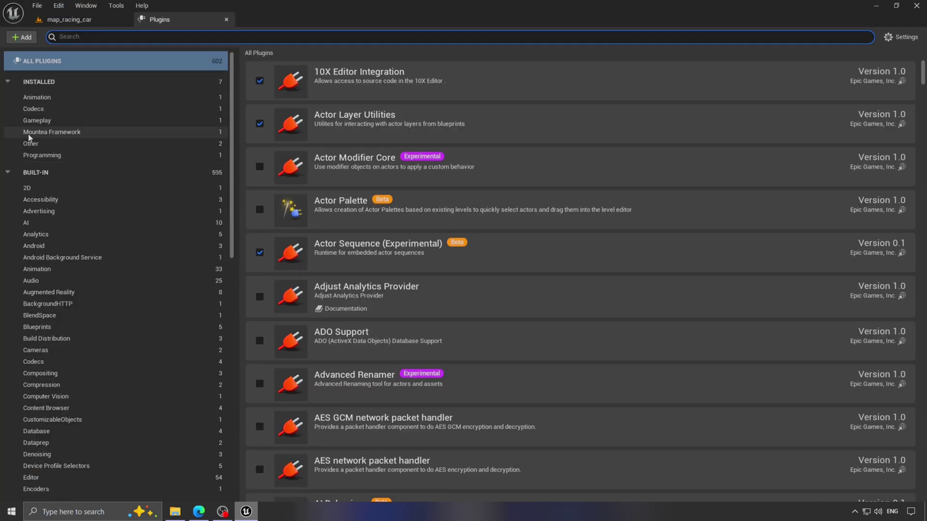
{"action": "left_click", "coordinate": [52, 145]}
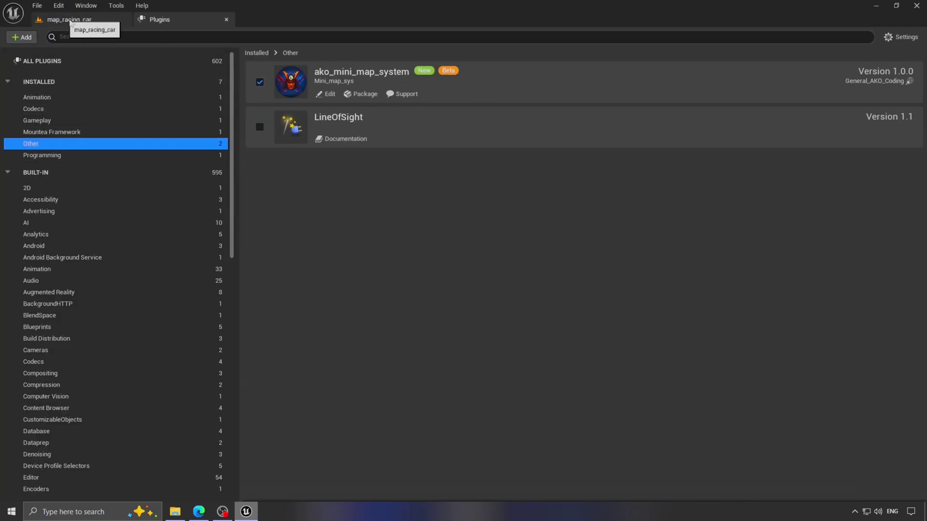
{"action": "left_click", "coordinate": [85, 24]}
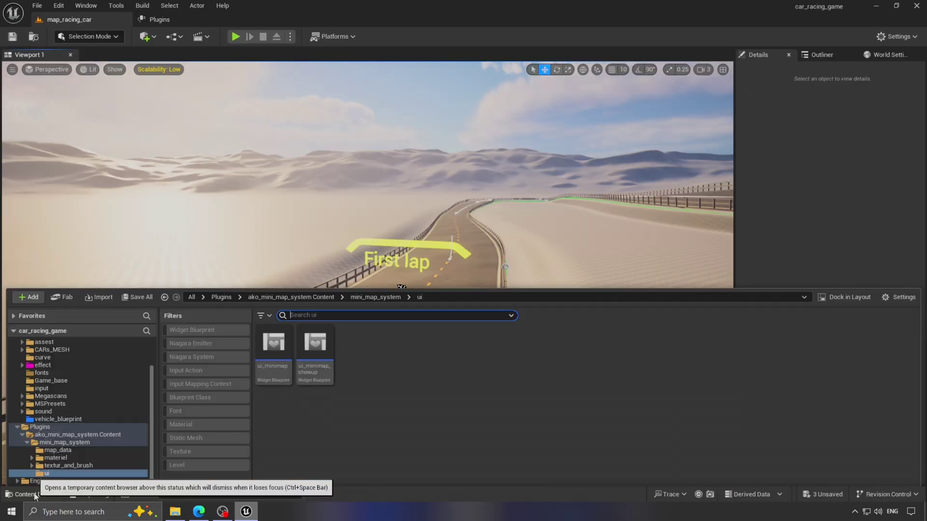
- Browse the ako_mini_map_system plugin content, examining the map_data, textur_and_brush, ui and mini_map_system folders
{"action": "left_click", "coordinate": [32, 495]}
{"action": "scroll", "coordinate": [44, 414], "scroll_direction": "up", "scroll_amount": 3}
{"action": "scroll", "coordinate": [134, 425], "scroll_direction": "down", "scroll_amount": 3}
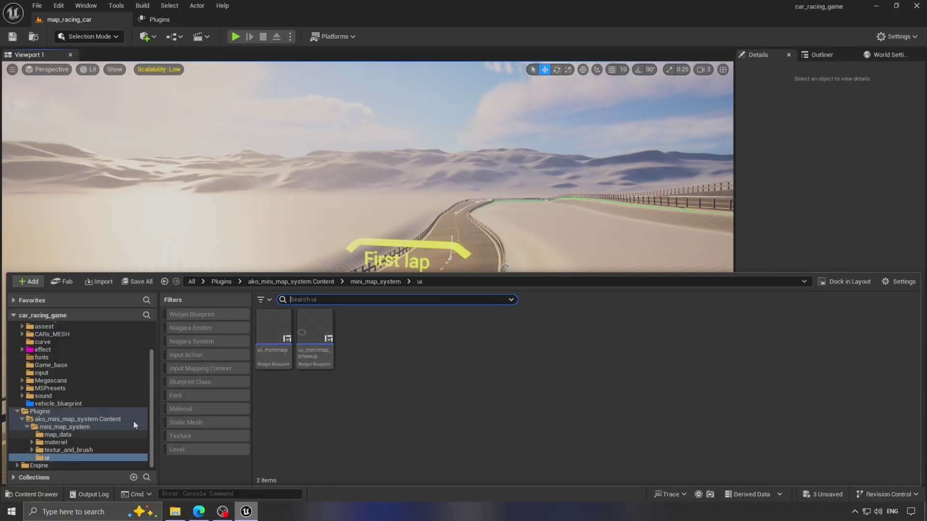
{"action": "left_click", "coordinate": [59, 428]}
{"action": "left_click", "coordinate": [77, 421]}
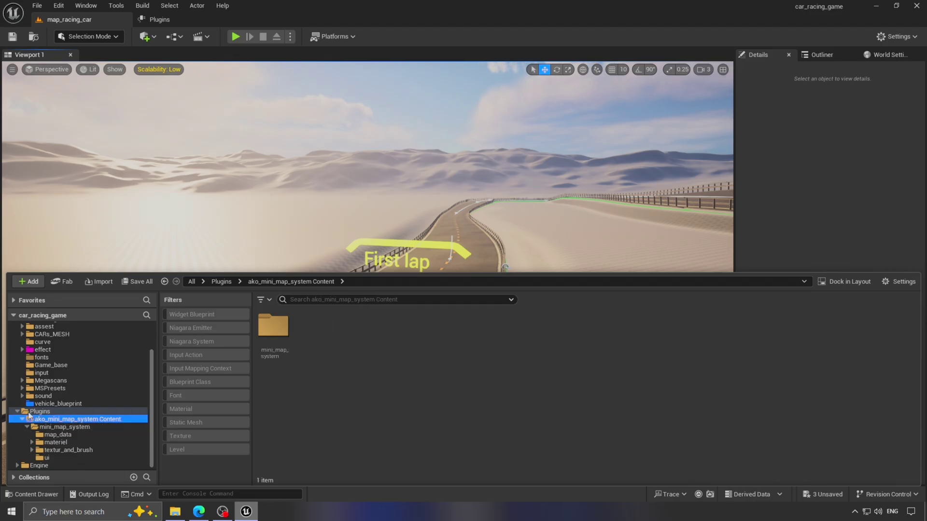
{"action": "left_click", "coordinate": [53, 435]}
{"action": "left_click", "coordinate": [58, 450]}
{"action": "left_click", "coordinate": [46, 458]}
{"action": "left_click", "coordinate": [71, 428]}
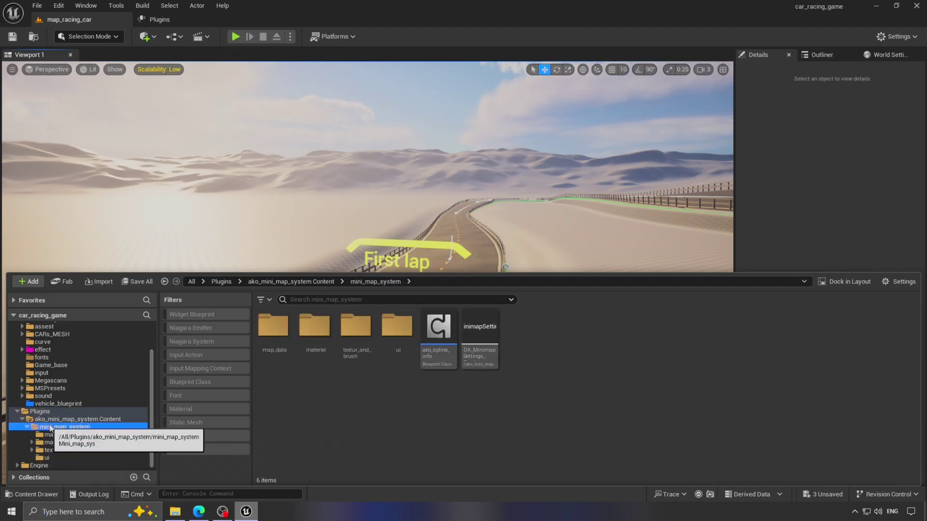
- Open the DA_MinimapSettings data asset, review its settings and dock it in the main editor window
{"action": "double_click", "coordinate": [480, 347]}
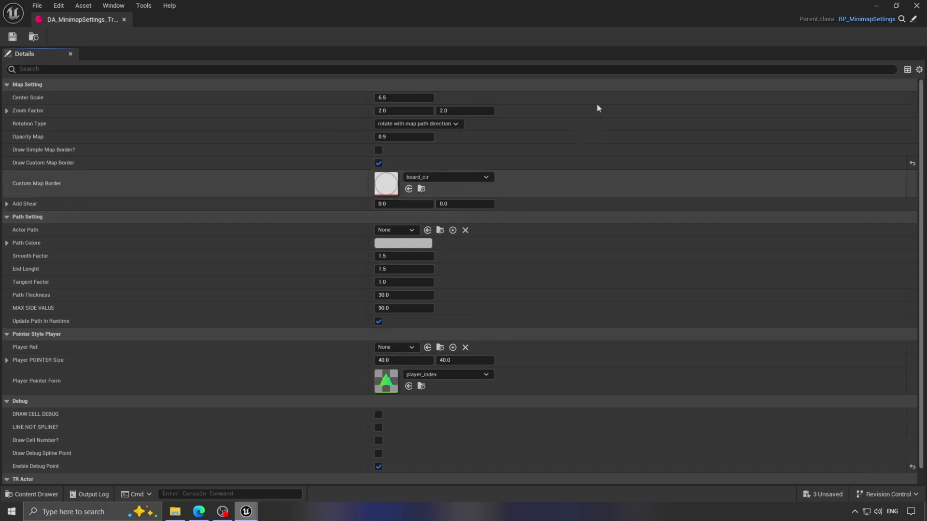
{"action": "scroll", "coordinate": [535, 310], "scroll_direction": "down", "scroll_amount": 1}
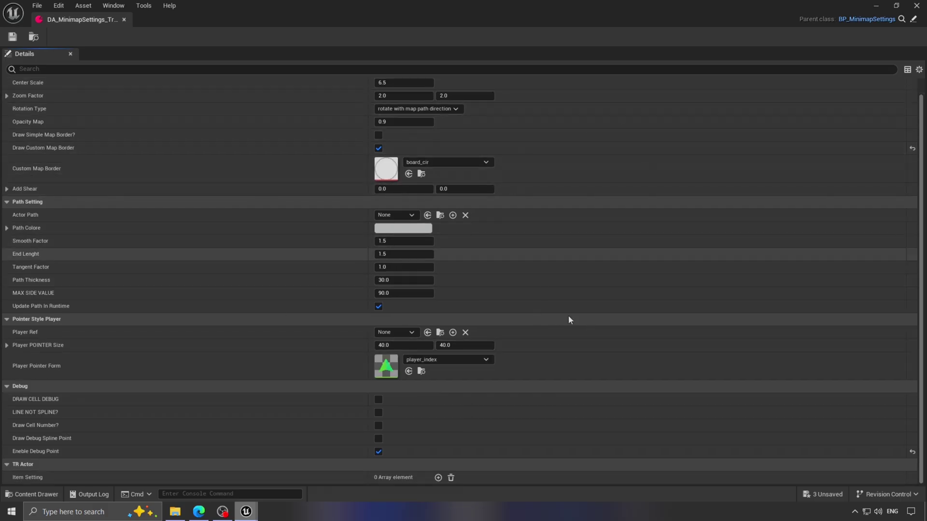
{"action": "scroll", "coordinate": [571, 318], "scroll_direction": "up", "scroll_amount": 1}
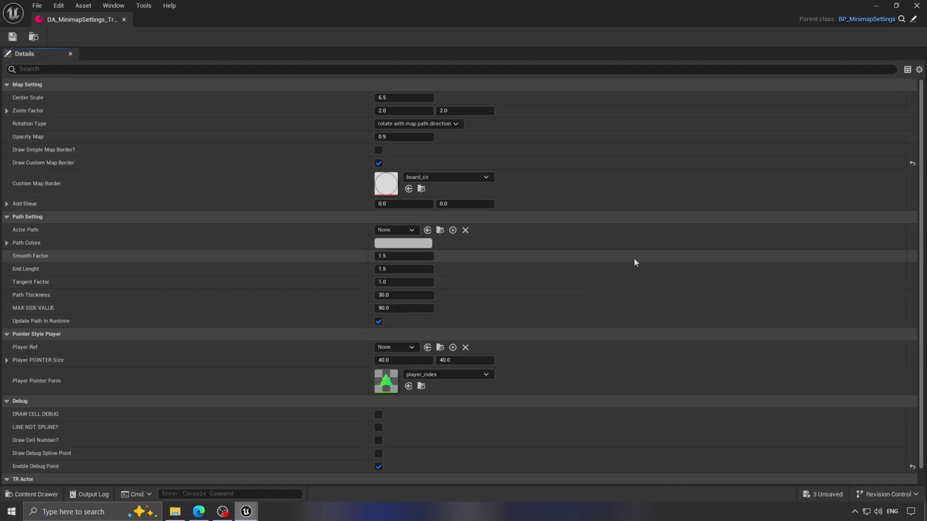
{"action": "left_click_drag", "start_coordinate": [83, 20], "coordinate": [160, 20]}
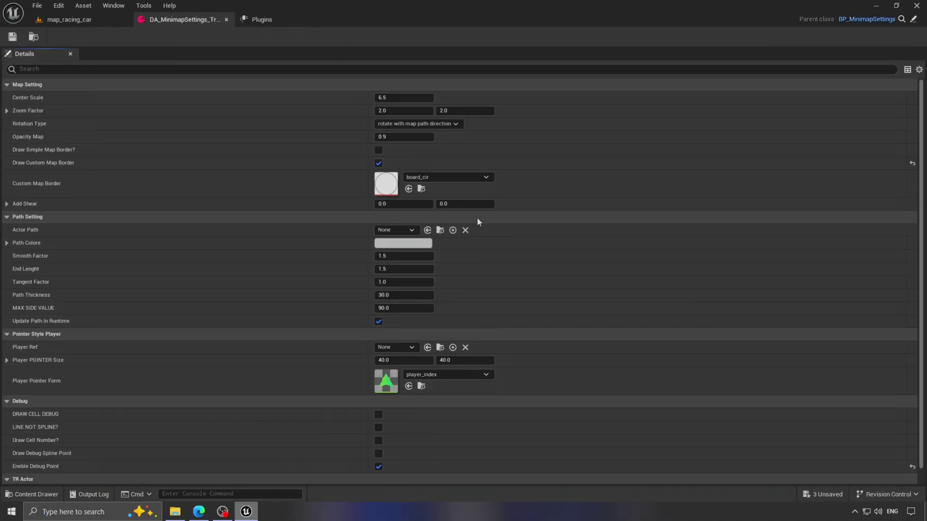
- Set the minimap's Actor Path to AI_PATH_Spline
{"action": "left_click", "coordinate": [394, 232]}
{"action": "type", "text": "path"}
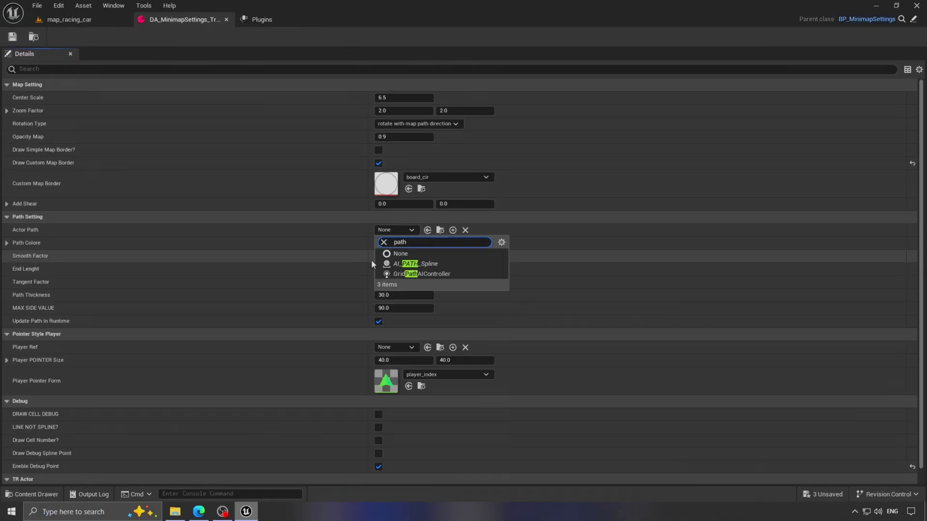
{"action": "left_click", "coordinate": [418, 264]}
- Locate and open the AI_PATH_Spline blueprint and select its Spline component
{"action": "left_click", "coordinate": [449, 230]}
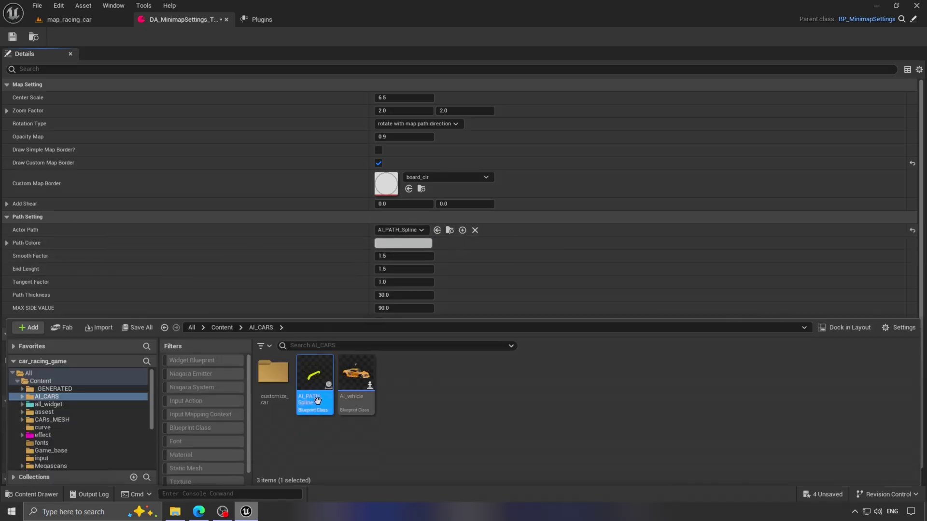
{"action": "double_click", "coordinate": [314, 386]}
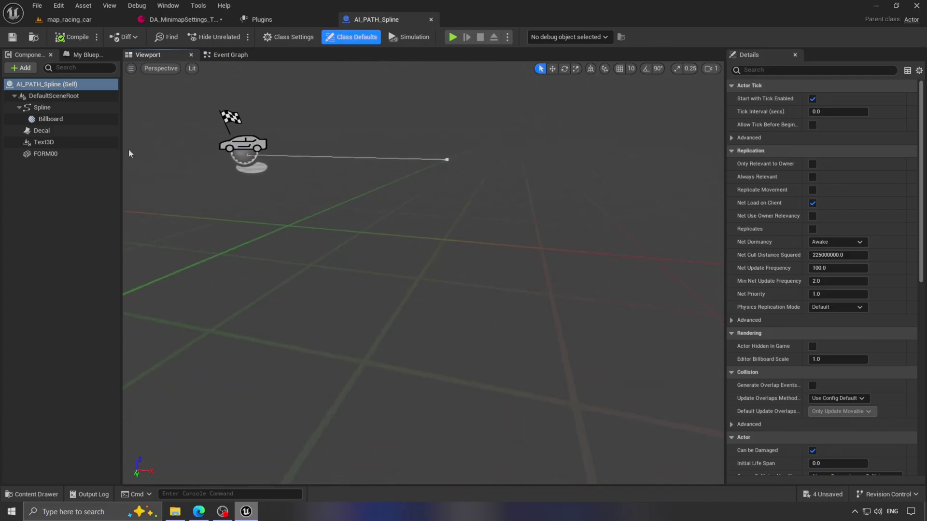
{"action": "left_click", "coordinate": [48, 108]}
- Try adding another Spline component to AI_PATH_Spline, undo the addition and return to the minimap settings
{"action": "left_click", "coordinate": [21, 67]}
{"action": "type", "text": "spline"}
{"action": "left_click", "coordinate": [28, 138]}
{"action": "key", "text": "ctrl+z"}
{"action": "key", "text": "ctrl+z"}
{"action": "left_click", "coordinate": [186, 21]}
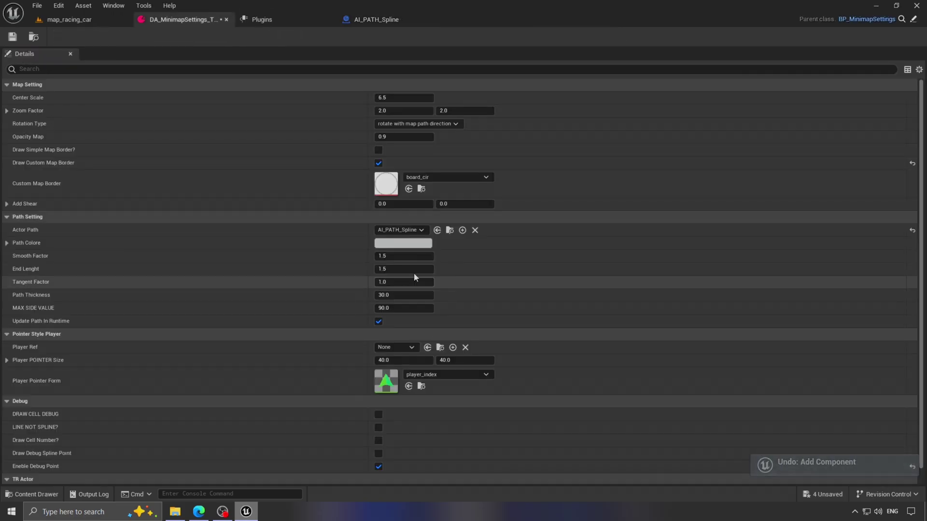
- Set the minimap's Player Ref to the bp_vehicle blueprint from the vehicle_blueprint folder
{"action": "left_click", "coordinate": [407, 348]}
{"action": "left_click", "coordinate": [32, 494]}
{"action": "scroll", "coordinate": [139, 435], "scroll_direction": "down", "scroll_amount": 3}
{"action": "left_click", "coordinate": [72, 458]}
{"action": "scroll", "coordinate": [454, 257], "scroll_direction": "down", "scroll_amount": 1}
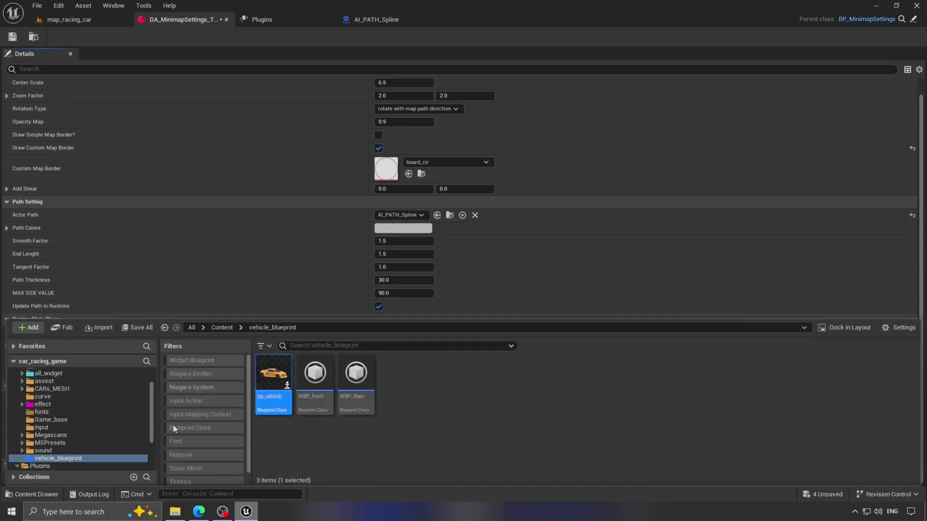
{"action": "left_click", "coordinate": [30, 496]}
{"action": "left_click", "coordinate": [427, 332]}
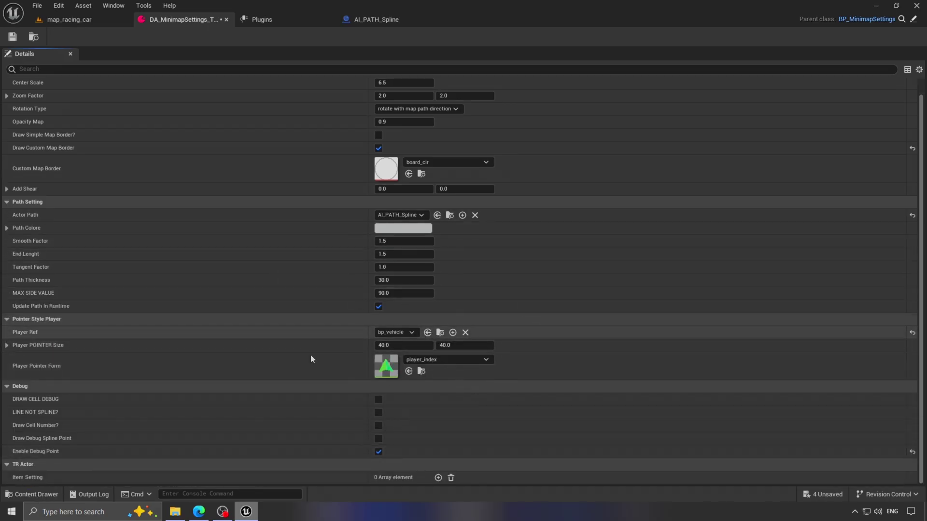
- Locate and open the player_index slate brush, examine its image setting and return to the minimap settings
{"action": "left_click", "coordinate": [421, 371]}
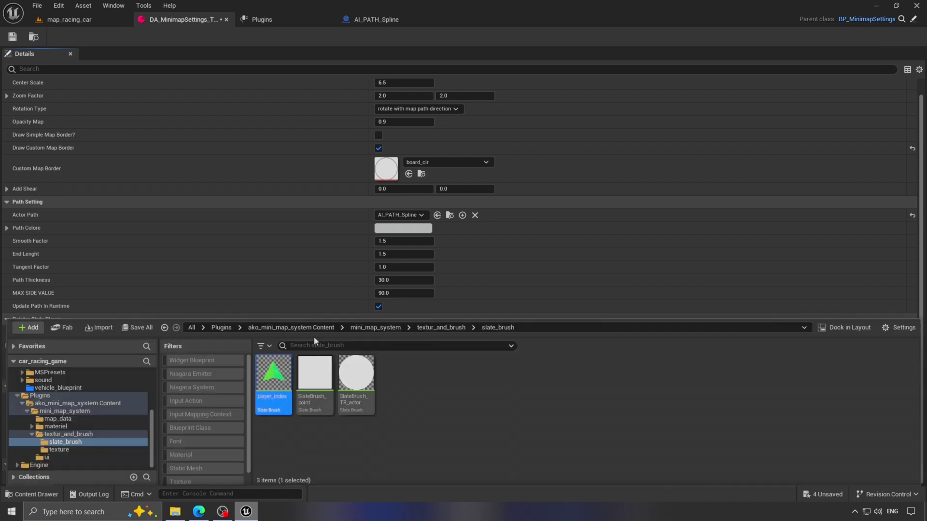
{"action": "double_click", "coordinate": [270, 382]}
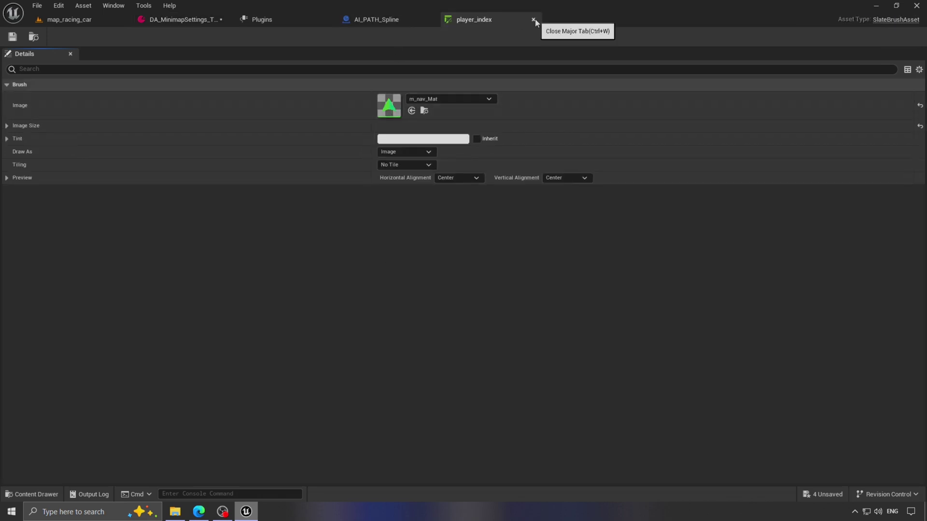
{"action": "left_click", "coordinate": [453, 98]}
{"action": "left_click", "coordinate": [404, 24]}
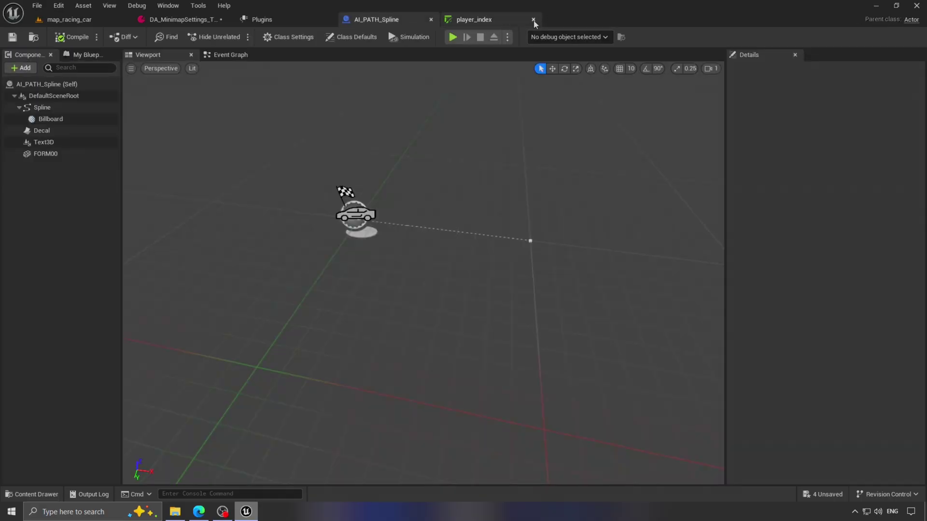
{"action": "left_click", "coordinate": [181, 21]}
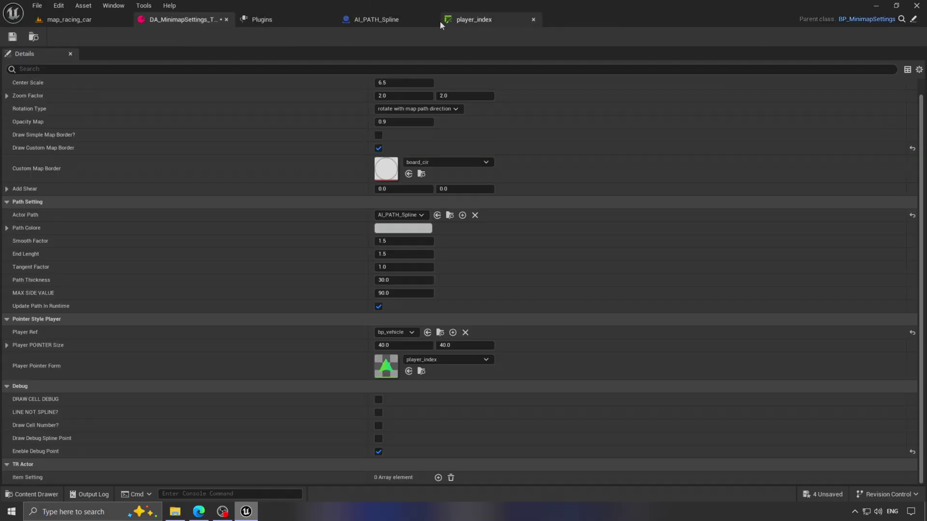
- Close the asset editors no longer needed and open the vehicle_controller blueprint from the Game_base folder
{"action": "left_click", "coordinate": [330, 20]}
{"action": "left_click", "coordinate": [72, 19]}
{"action": "left_click", "coordinate": [54, 492]}
{"action": "left_click", "coordinate": [61, 391]}
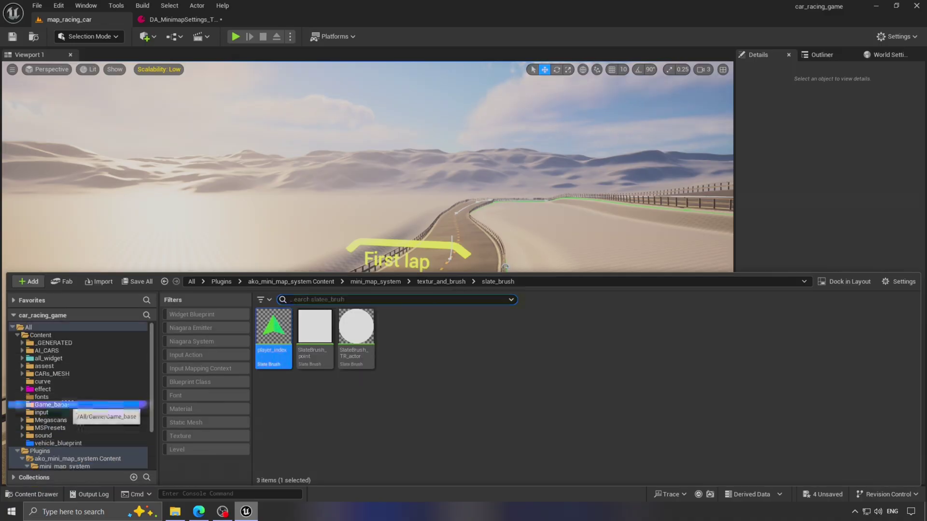
{"action": "double_click", "coordinate": [315, 327]}
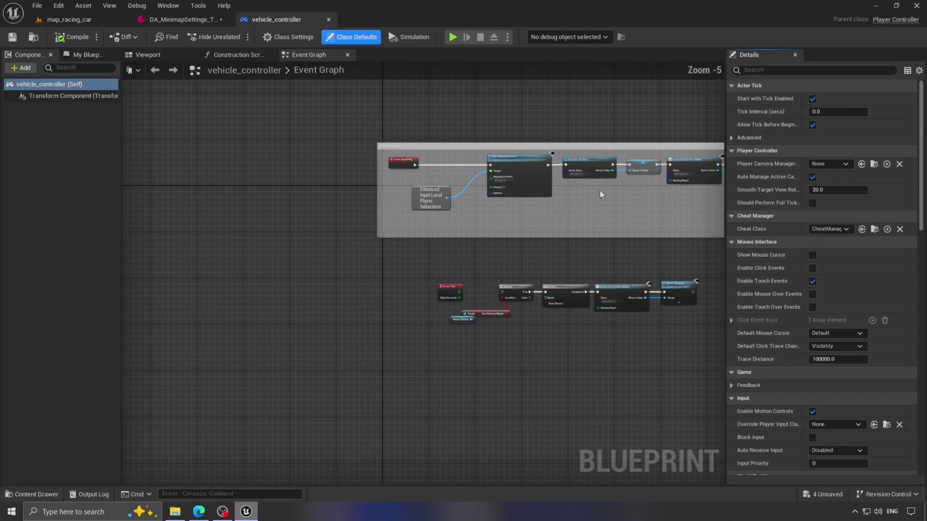
- Insert a Sequence node between Event BeginPlay and Add Mapping Context, with Then 0 feeding Add Mapping Context
{"action": "scroll", "coordinate": [516, 132], "scroll_direction": "up", "scroll_amount": 5}
{"action": "key", "text": "s"}
{"action": "left_click", "coordinate": [296, 209]}
{"action": "left_click_drag", "start_coordinate": [243, 220], "coordinate": [307, 227]}
{"action": "left_click_drag", "start_coordinate": [325, 214], "coordinate": [331, 206]}
{"action": "left_click_drag", "start_coordinate": [355, 218], "coordinate": [409, 224]}
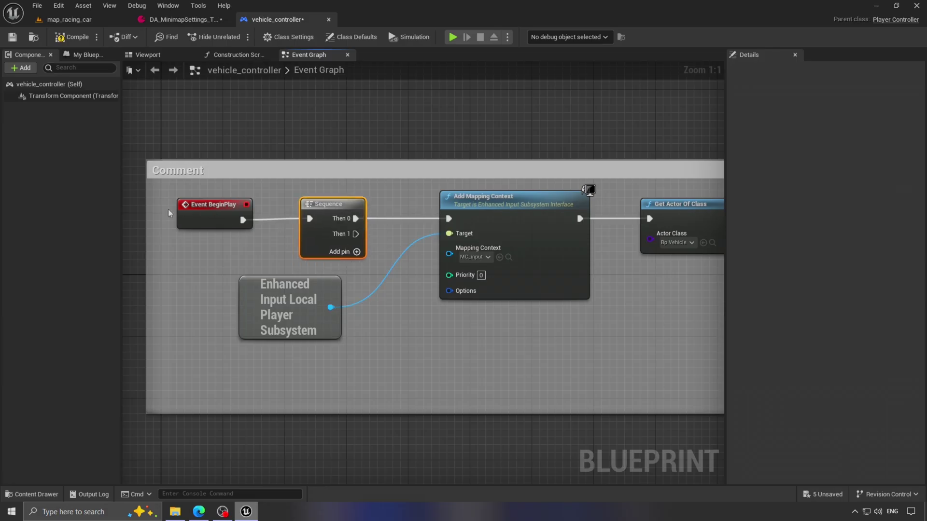
- Add a Create Widget node driven by the Sequence's Then 1 output and place it above the comment box
{"action": "right_click_drag", "start_coordinate": [381, 236], "coordinate": [294, 336]}
{"action": "left_click_drag", "start_coordinate": [268, 333], "coordinate": [342, 186]}
{"action": "type", "text": "create wi"}
{"action": "left_click", "coordinate": [393, 246]}
{"action": "left_click_drag", "start_coordinate": [393, 246], "coordinate": [390, 182]}
- Inspect the plugin's ui_minimap_showup widget and assign it as the Create Widget node's class
{"action": "right_click_drag", "start_coordinate": [286, 167], "coordinate": [269, 252]}
{"action": "left_click", "coordinate": [21, 494]}
{"action": "scroll", "coordinate": [49, 425], "scroll_direction": "down", "scroll_amount": 2}
{"action": "left_click", "coordinate": [47, 457]}
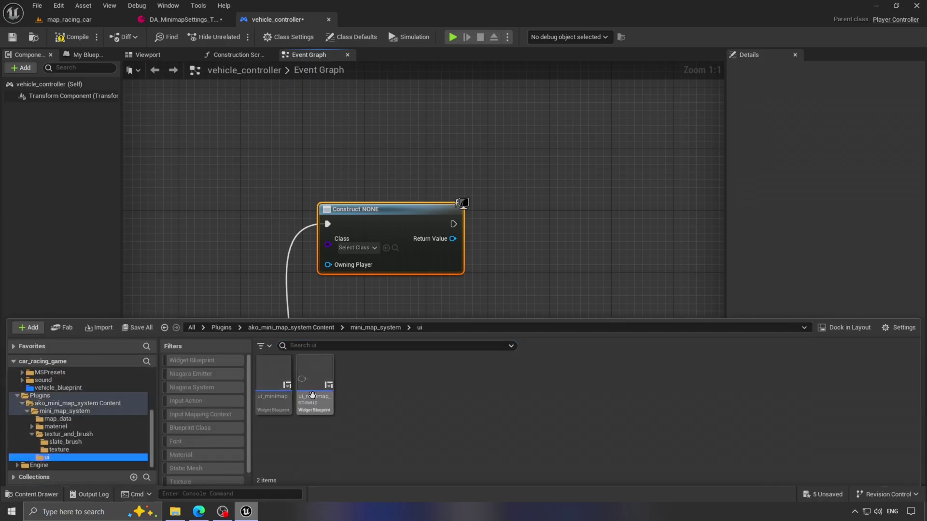
{"action": "double_click", "coordinate": [320, 386]}
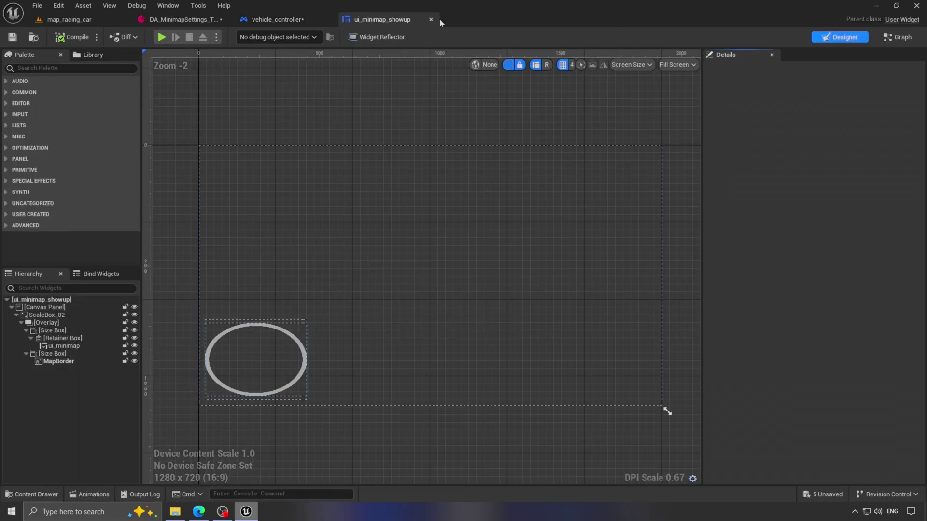
{"action": "left_click", "coordinate": [433, 19]}
{"action": "left_click", "coordinate": [23, 495]}
{"action": "left_click", "coordinate": [386, 247]}
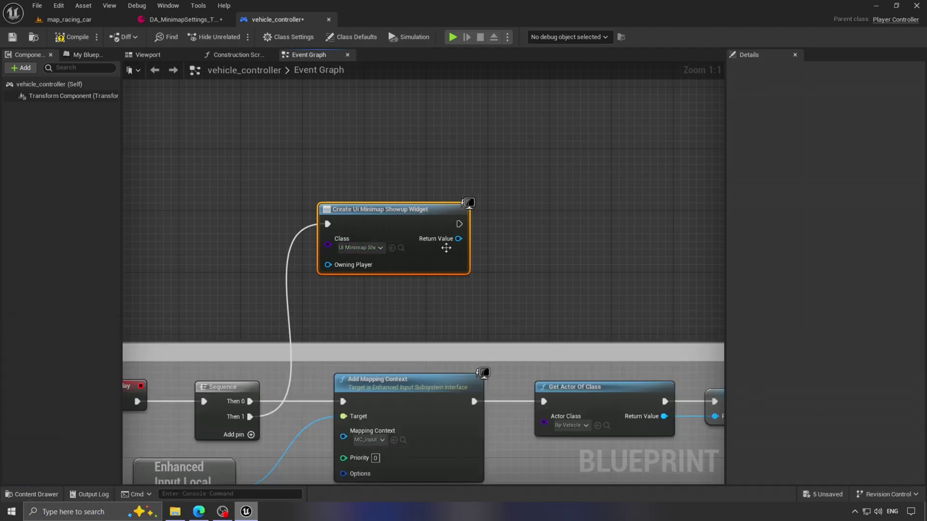
- Add an Add to Viewport node targeting the created minimap widget's return value
{"action": "left_click_drag", "start_coordinate": [458, 238], "coordinate": [511, 244]}
{"action": "type", "text": "add to"}
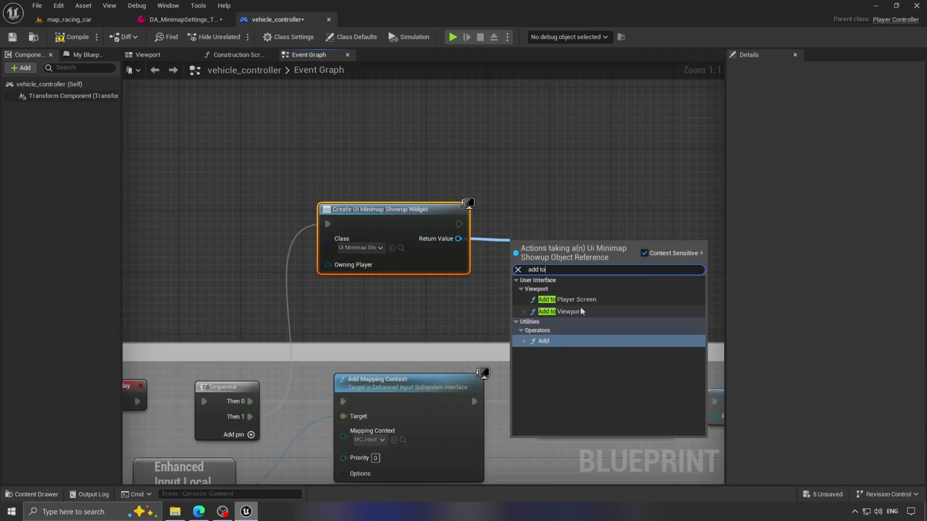
{"action": "left_click", "coordinate": [580, 310]}
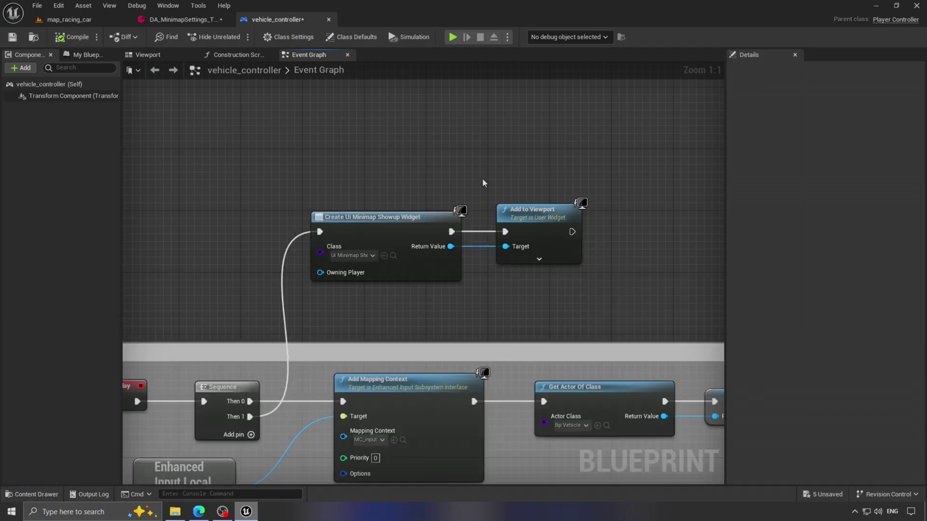
- Open the bp_vehicle blueprint, add an ako_spline_info component to it and compile
{"action": "left_click", "coordinate": [32, 494]}
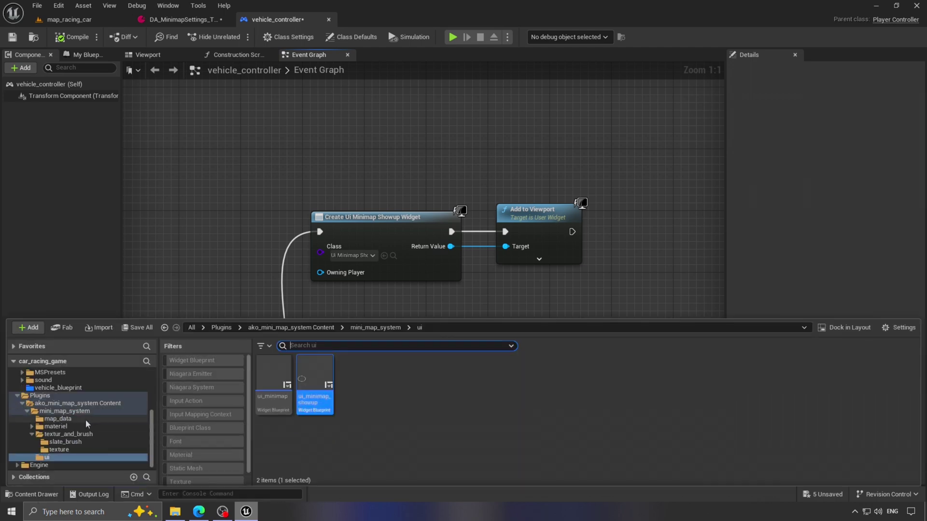
{"action": "left_click", "coordinate": [58, 403]}
{"action": "double_click", "coordinate": [269, 381]}
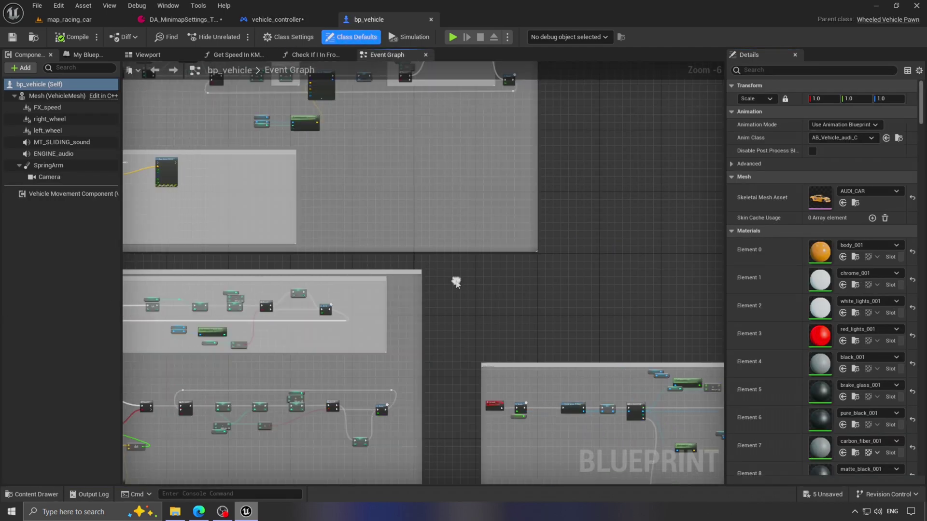
{"action": "left_click", "coordinate": [159, 54]}
{"action": "left_click", "coordinate": [22, 68]}
{"action": "type", "text": "ako"}
{"action": "left_click", "coordinate": [40, 99]}
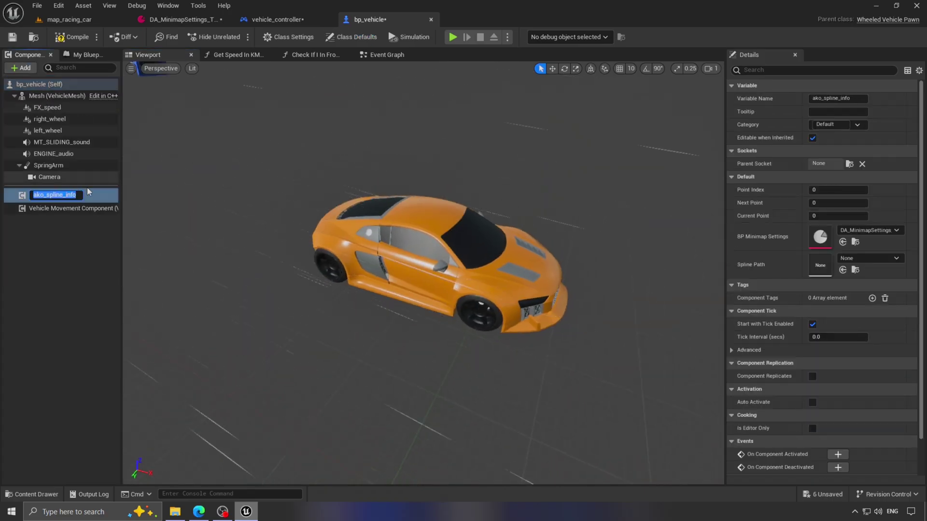
{"action": "left_click", "coordinate": [72, 39]}
- Play the map_racing_car level, drive the player car along the track to check the minimap, and stop the session
{"action": "left_click", "coordinate": [77, 19]}
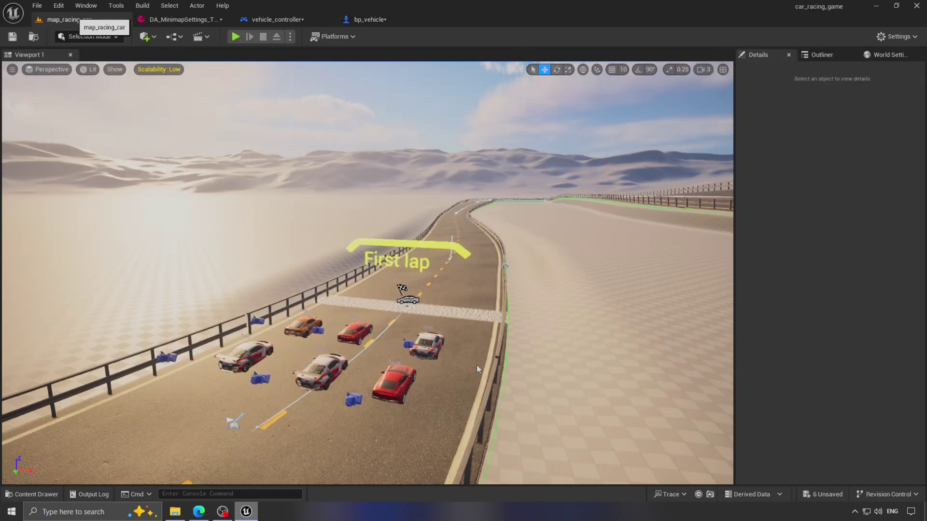
{"action": "right_click_drag", "start_coordinate": [315, 306], "coordinate": [435, 357]}
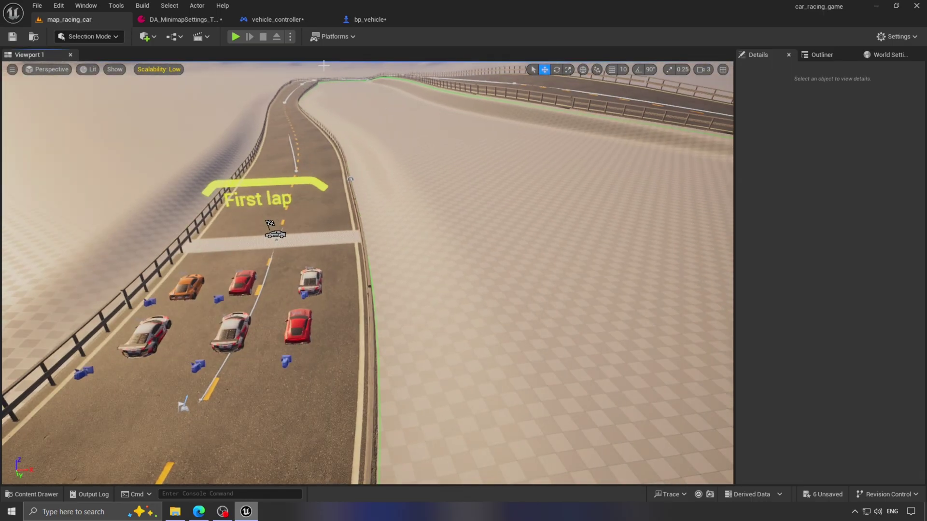
{"action": "left_click", "coordinate": [236, 36]}
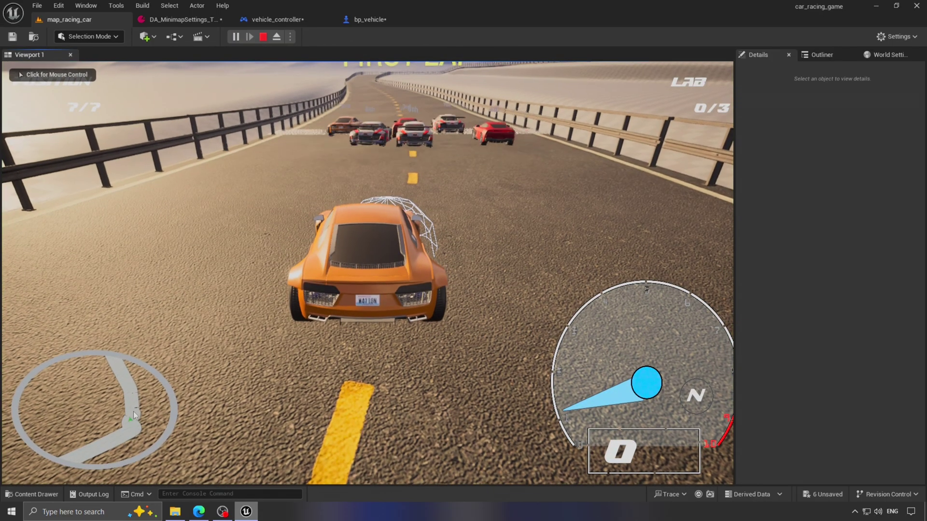
{"action": "key", "text": "w"}
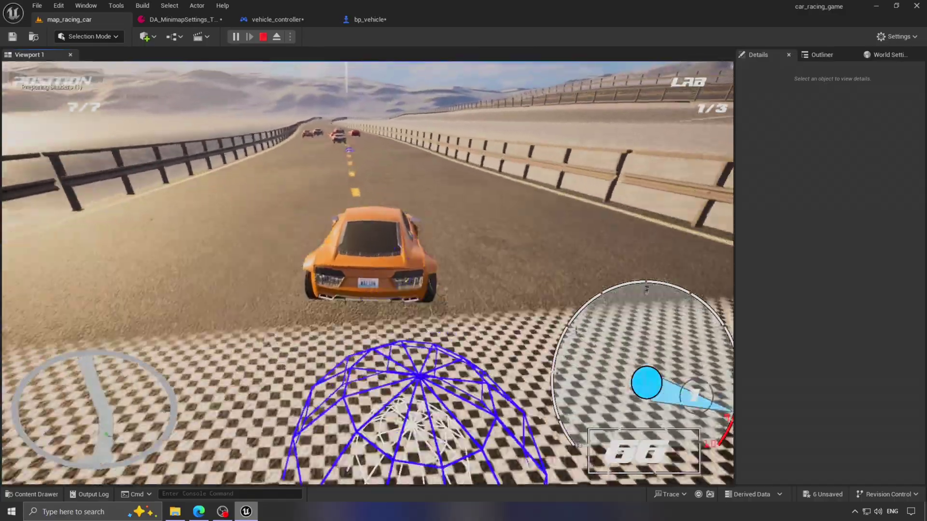
{"action": "key", "text": "w"}
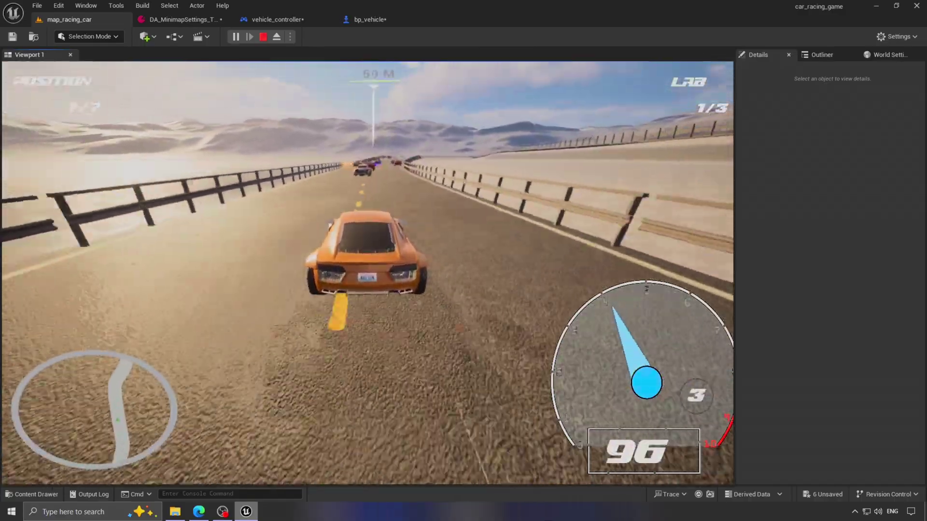
{"action": "key", "text": "w"}
{"action": "key", "text": "a"}
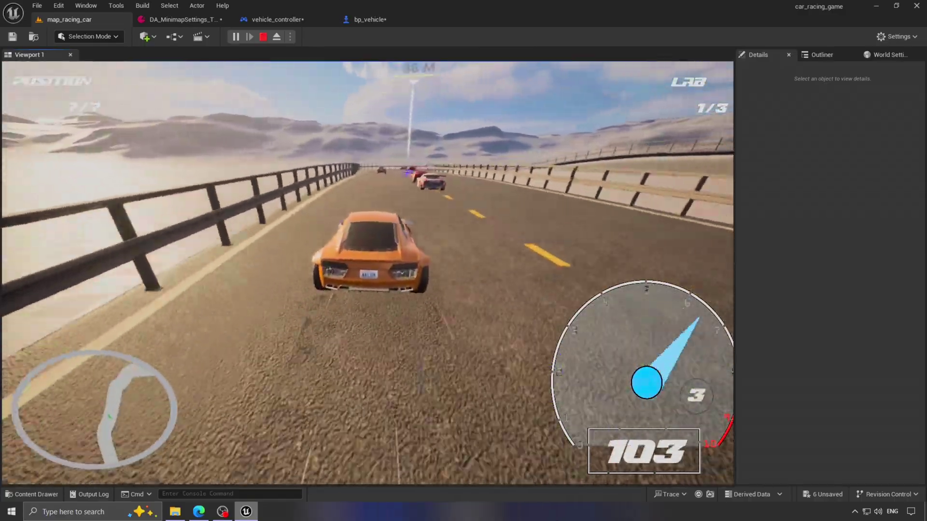
{"action": "key", "text": "d"}
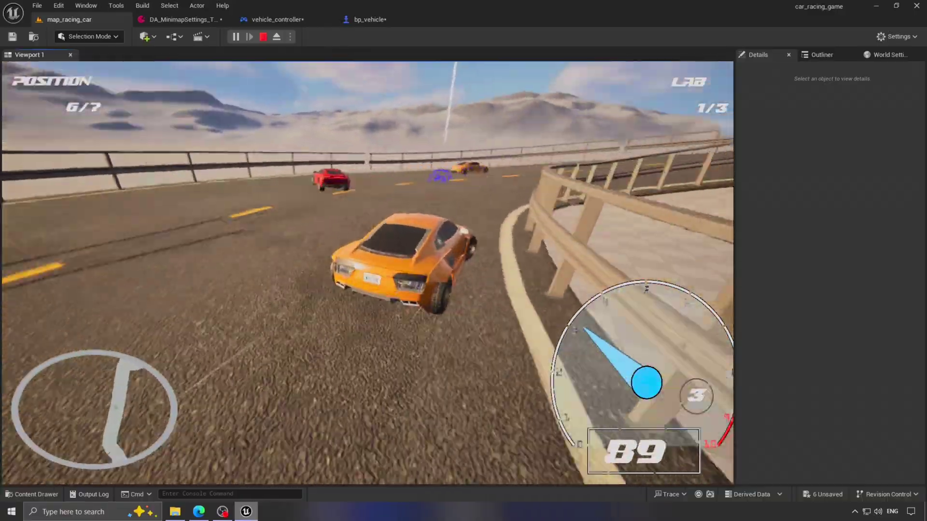
{"action": "key", "text": "d"}
{"action": "key", "text": "w"}
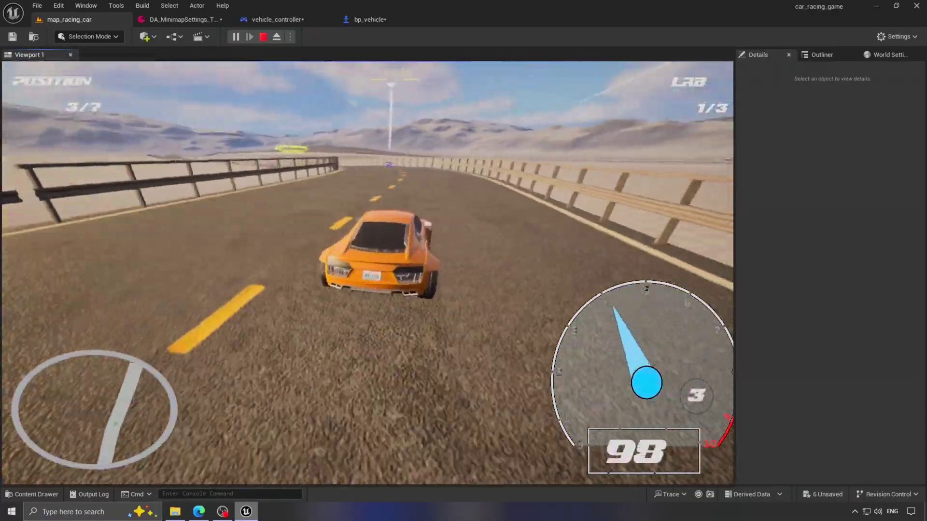
{"action": "key", "text": "Escape"}
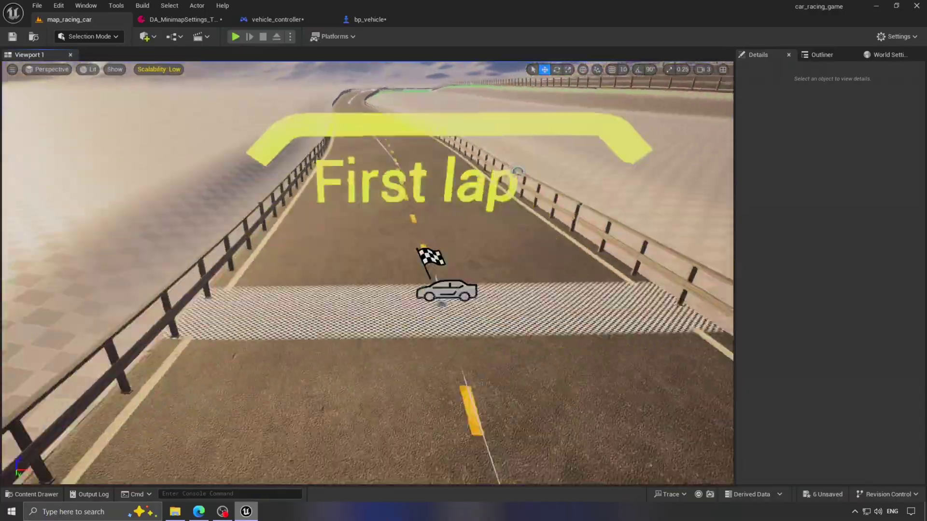
- Return to the minimap settings, collapse the Debug section and add one Item Setting element under TR Actor
{"action": "scroll", "coordinate": [314, 327], "scroll_direction": "down", "scroll_amount": 6}
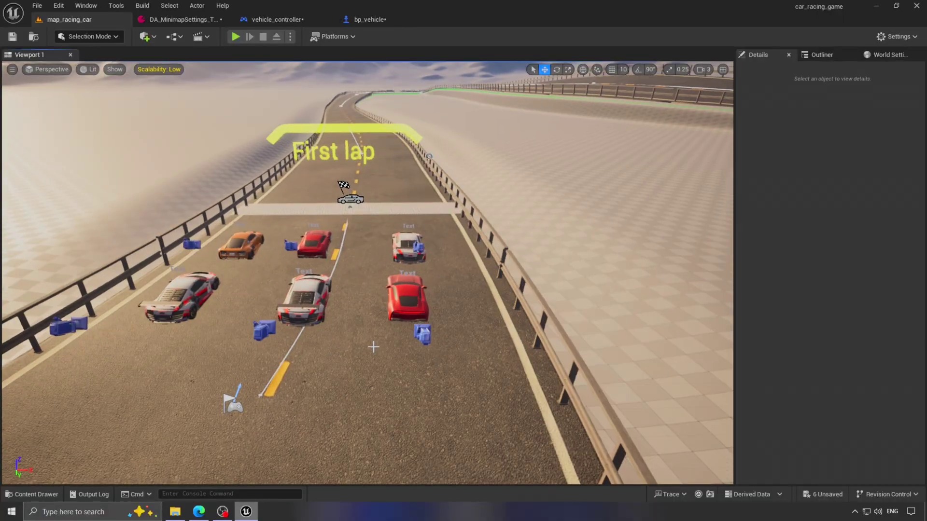
{"action": "left_click", "coordinate": [170, 19]}
{"action": "scroll", "coordinate": [384, 334], "scroll_direction": "down", "scroll_amount": 1}
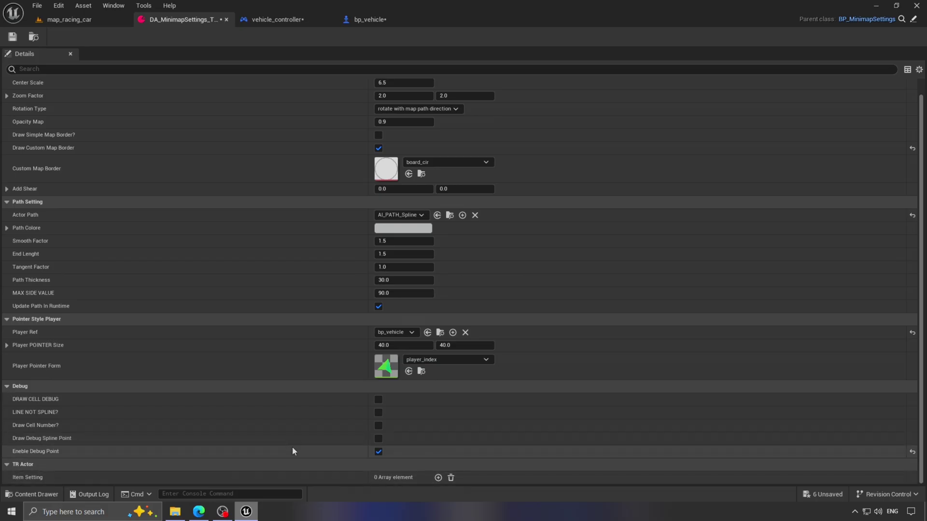
{"action": "left_click", "coordinate": [17, 387]}
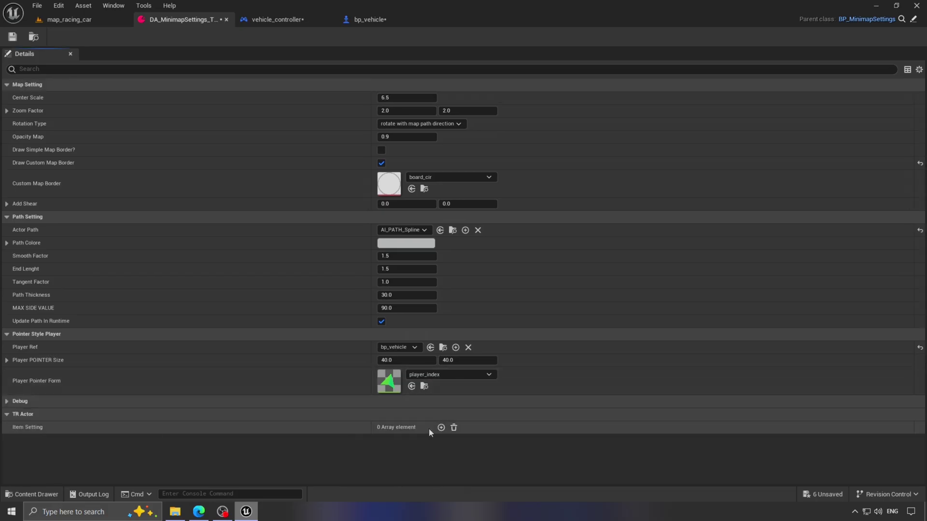
{"action": "left_click", "coordinate": [16, 441]}
{"action": "scroll", "coordinate": [16, 443], "scroll_direction": "down", "scroll_amount": 3}
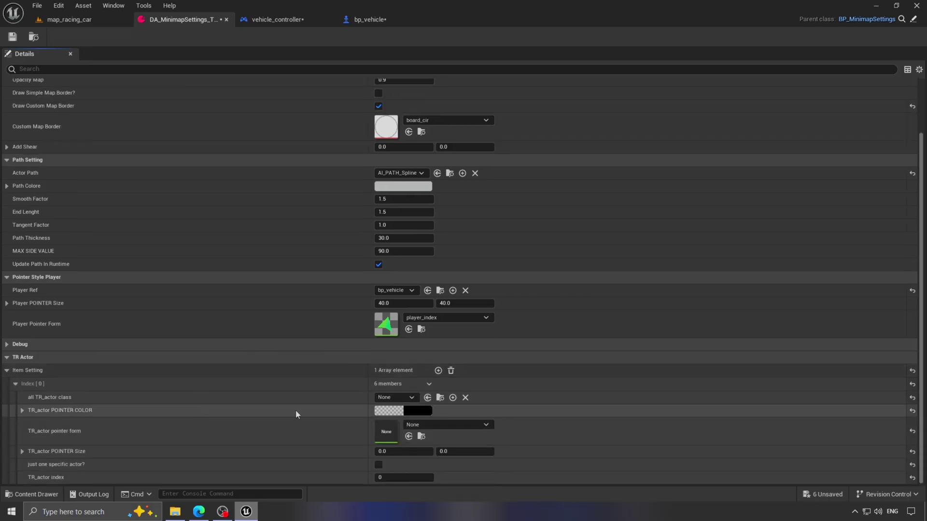
- Set the new item's TR_actor class to AI_vehicle and its pointer color to an opaque light grey
{"action": "key", "text": "ctrl+space"}
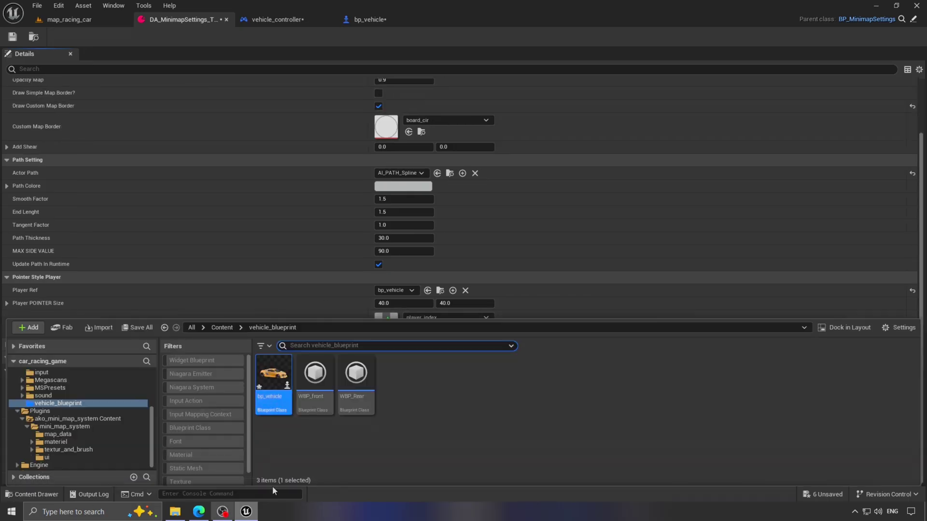
{"action": "scroll", "coordinate": [80, 436], "scroll_direction": "up", "scroll_amount": 4}
{"action": "left_click", "coordinate": [69, 398]}
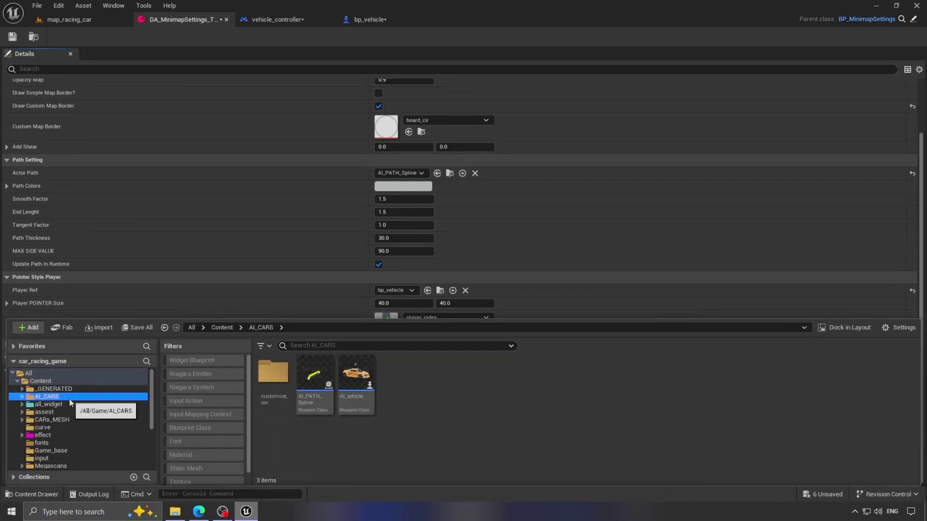
{"action": "key", "text": "ctrl+space"}
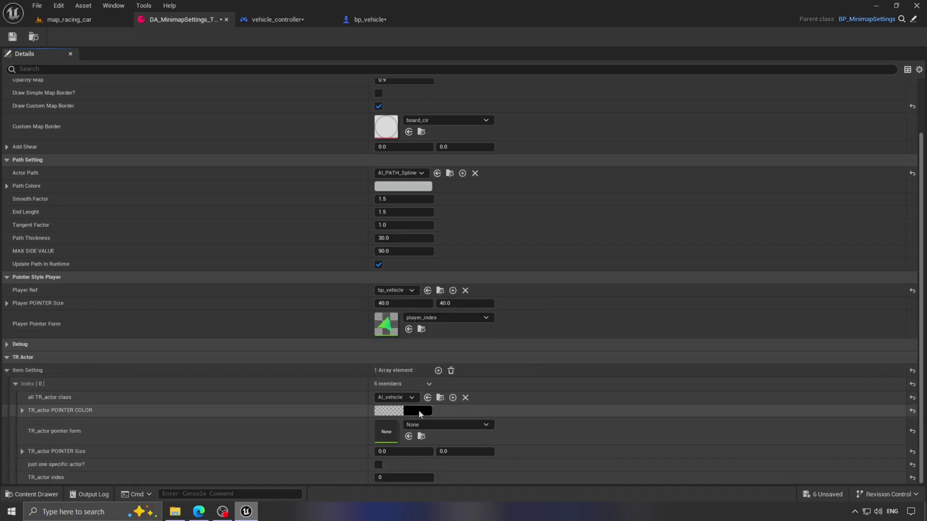
{"action": "left_click", "coordinate": [410, 411]}
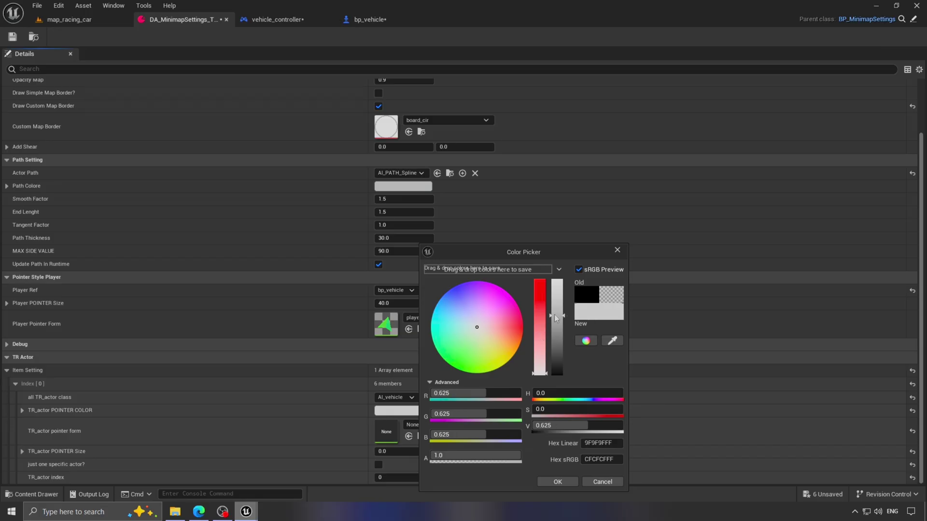
{"action": "left_click", "coordinate": [561, 483]}
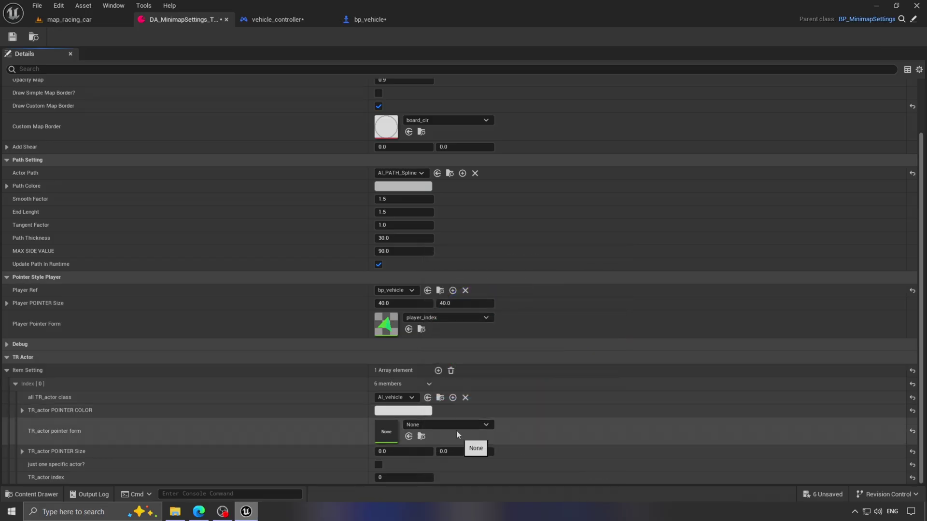
- Set the TR_actor pointer form to the SlateBrush_TR_actor brush and the TR_actor pointer size to 20 by 20
{"action": "left_click", "coordinate": [30, 495]}
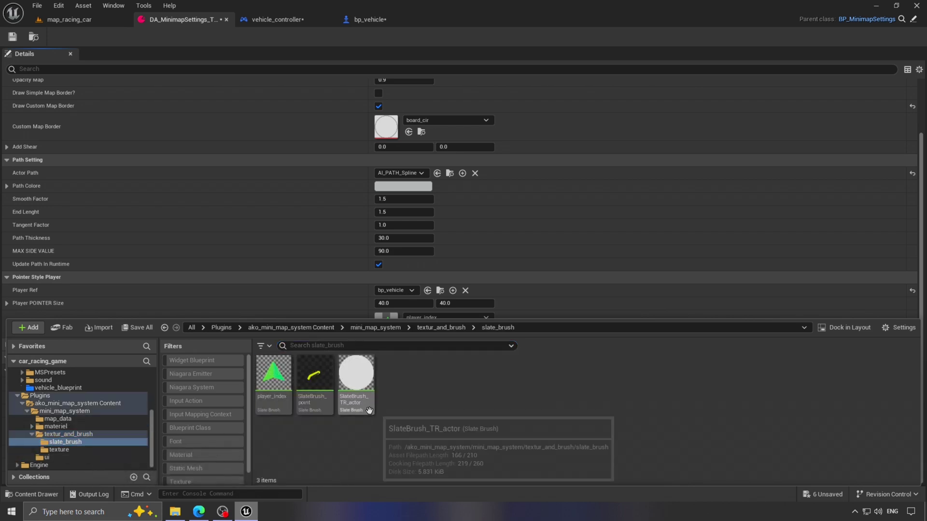
{"action": "left_click", "coordinate": [41, 496]}
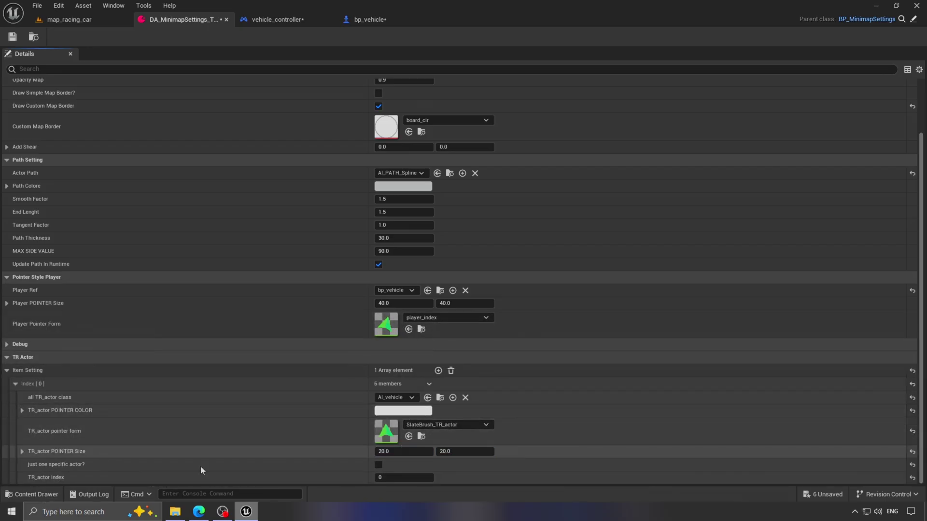
- Play the map_racing_car level, drive among the AI cars to check their minimap pointers, and stop the session
{"action": "left_click", "coordinate": [101, 21]}
{"action": "left_click", "coordinate": [236, 37]}
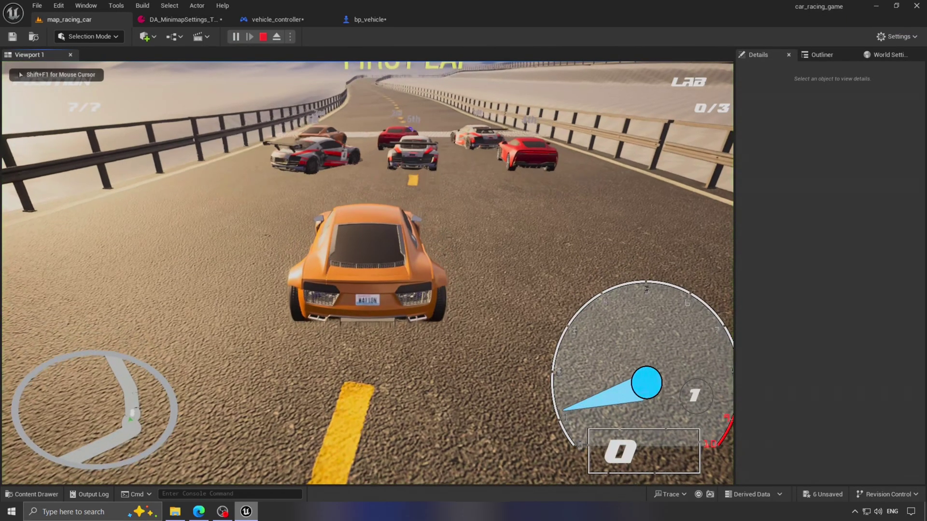
{"action": "key", "text": "w"}
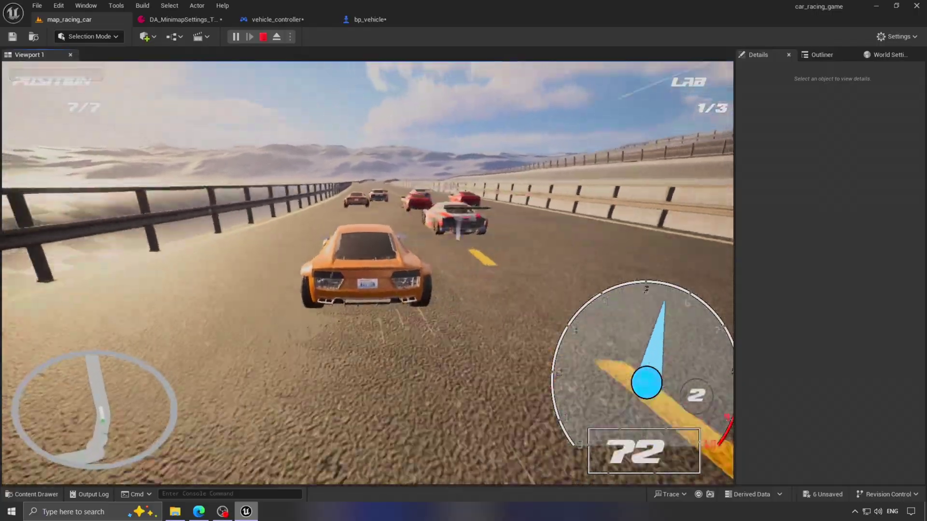
{"action": "key", "text": "w"}
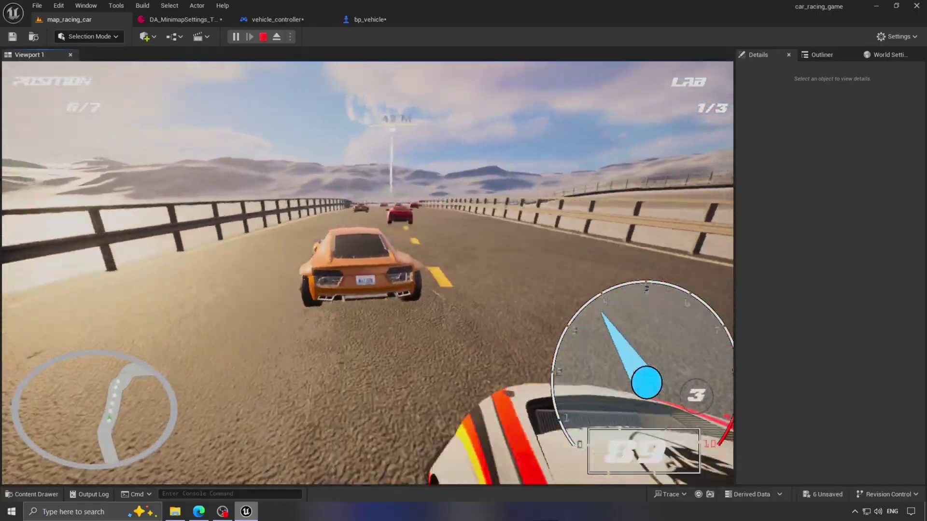
{"action": "key", "text": "s"}
{"action": "key", "text": "d"}
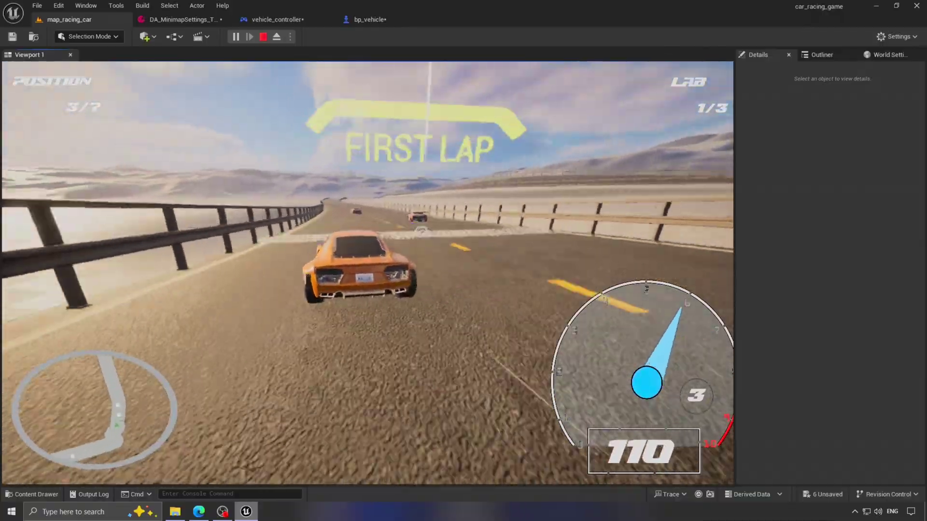
{"action": "key", "text": "Escape"}
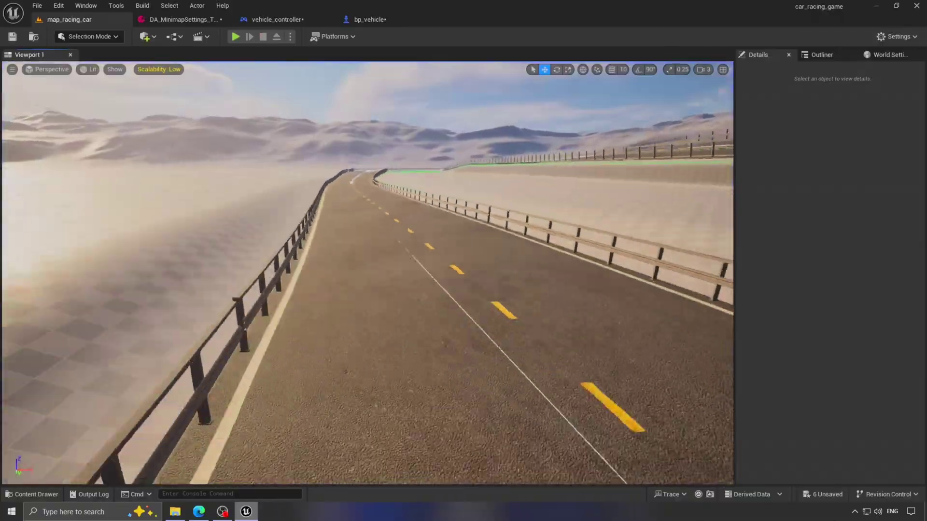
- Inspect the AI cars on the starting grid, then enable the just one specific actor option with TR_actor index 3 in the minimap settings
{"action": "key", "text": "s"}
{"action": "mouse_move", "coordinate": [425, 439]}
{"action": "right_mouse_down"}
{"action": "mouse_move", "coordinate": [415, 424]}
{"action": "mouse_move", "coordinate": [425, 430]}
{"action": "mouse_move", "coordinate": [423, 420]}
{"action": "mouse_move", "coordinate": [425, 438]}
{"action": "right_mouse_up"}
{"action": "left_click", "coordinate": [328, 272]}
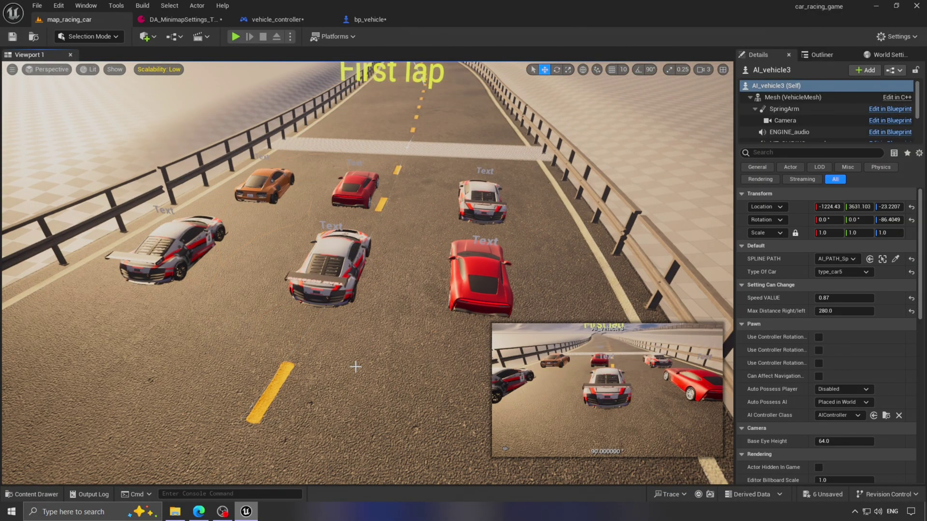
{"action": "left_click", "coordinate": [184, 19]}
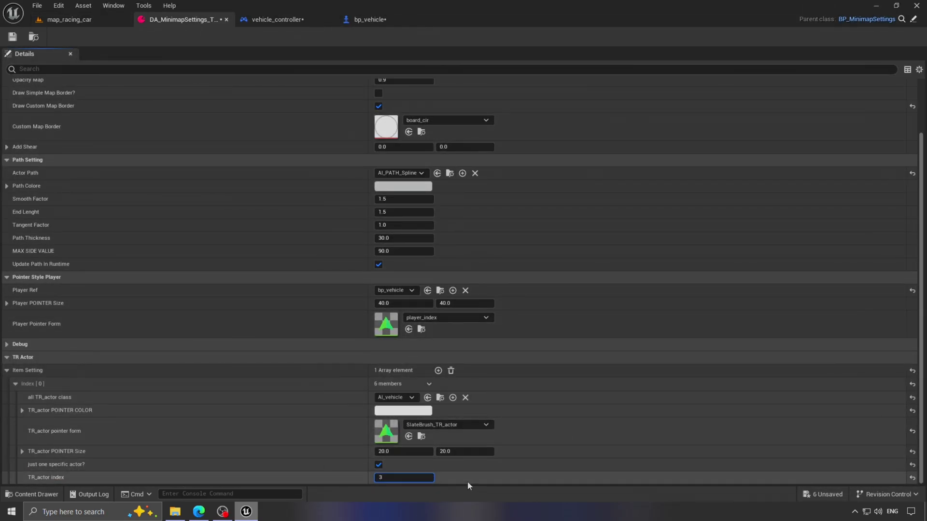
- Play the level, drive toward the first lap line to check the single tracked AI car on the minimap, and stop
{"action": "left_click", "coordinate": [67, 20]}
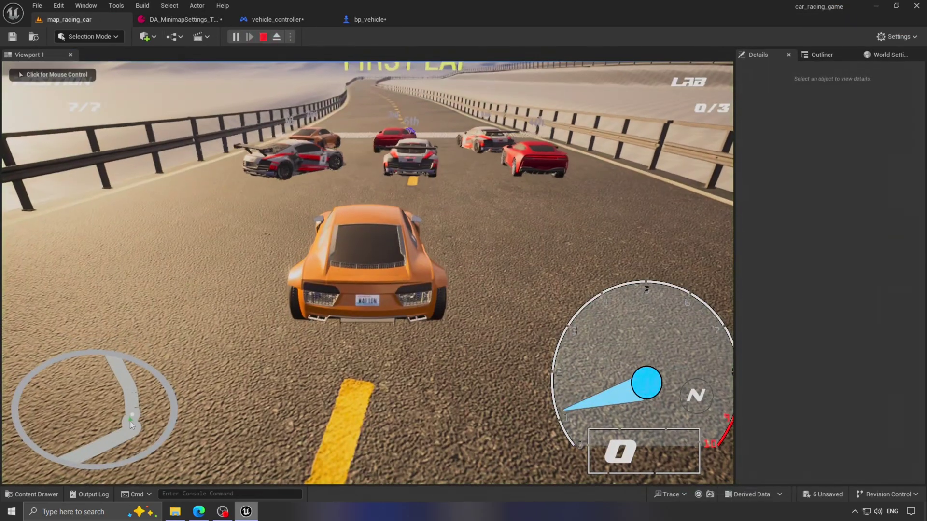
{"action": "left_click", "coordinate": [129, 421]}
{"action": "key", "text": "w"}
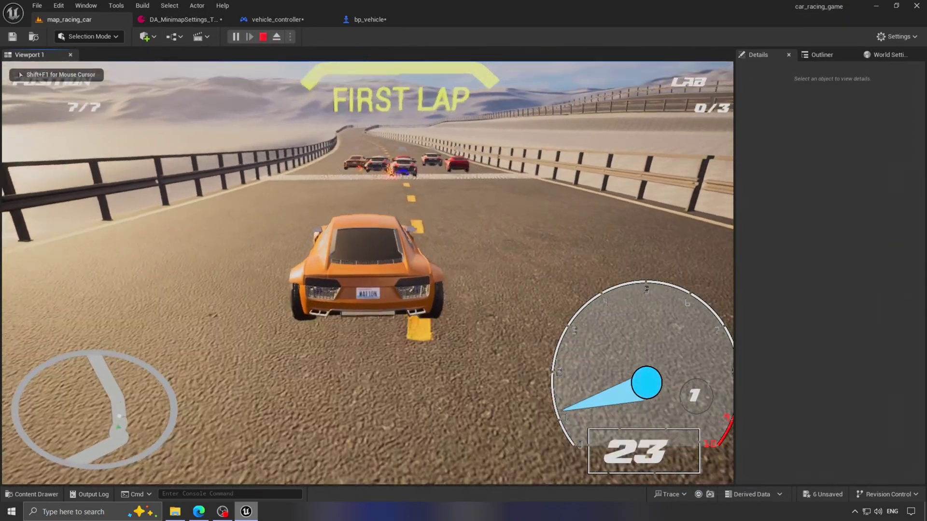
{"action": "key", "text": "s"}
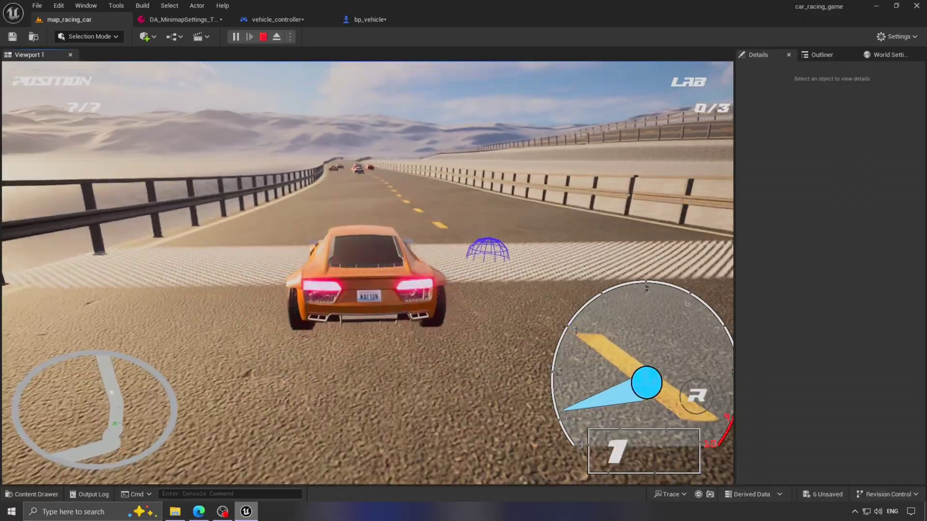
{"action": "key", "text": "w"}
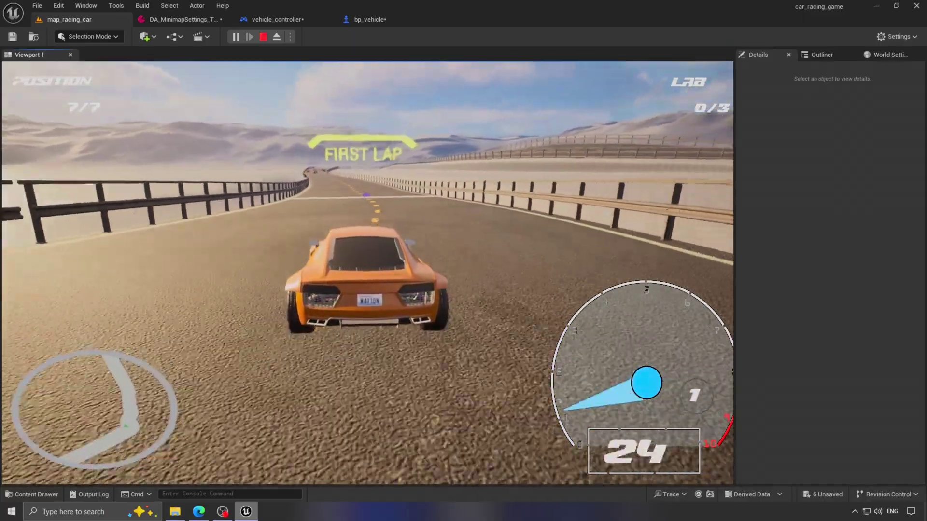
{"action": "key", "text": "Escape"}
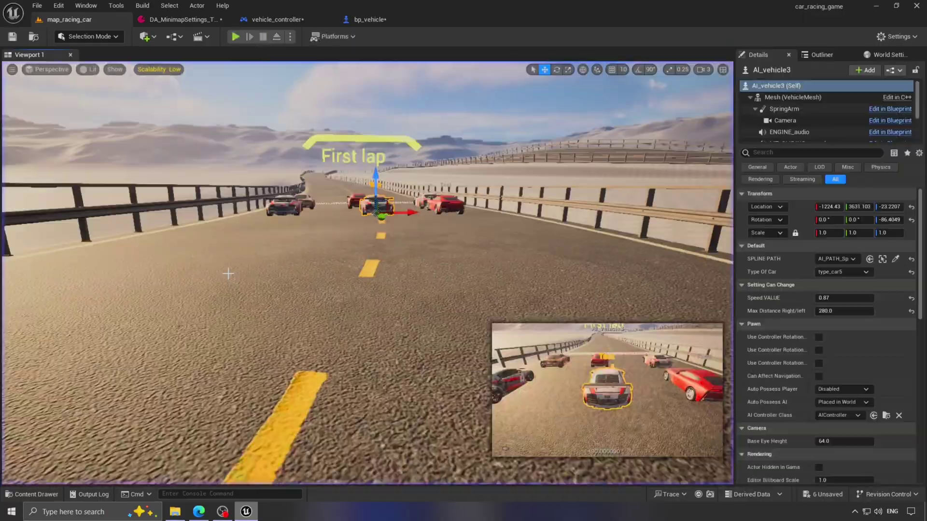
- Turn off the just one specific actor option in the minimap settings and save all unsaved assets
{"action": "key", "text": "e"}
{"action": "right_click_drag", "start_coordinate": [206, 338], "coordinate": [205, 387]}
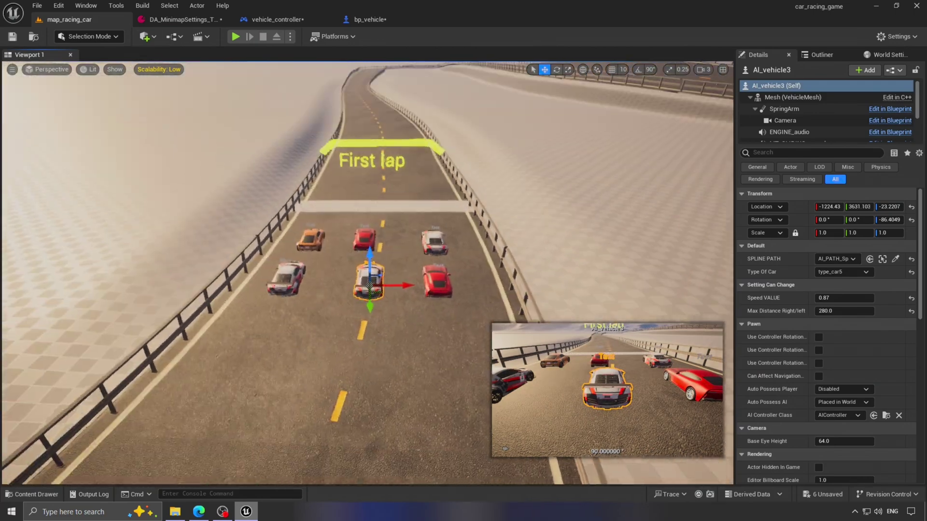
{"action": "left_click", "coordinate": [176, 20]}
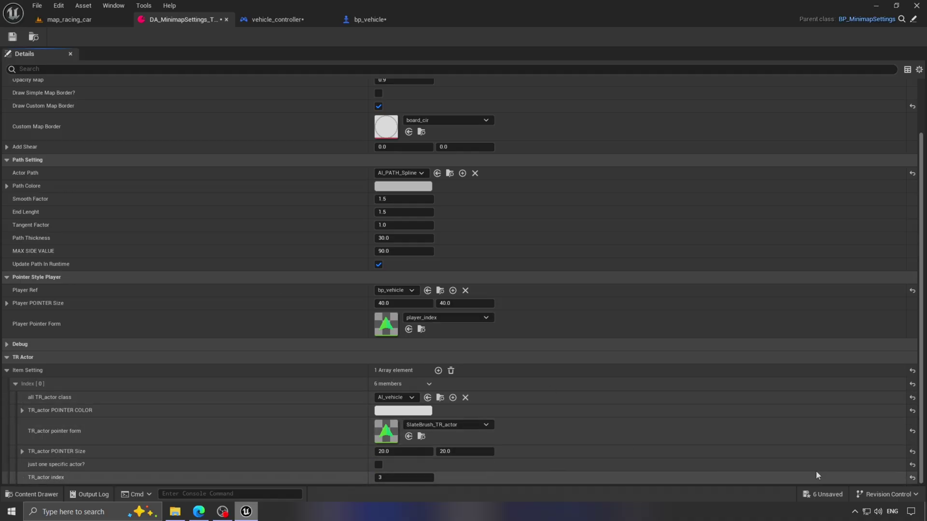
{"action": "left_click", "coordinate": [823, 494]}
{"action": "left_click", "coordinate": [541, 364]}
- Play the level briefly to check where the player pointer sits on the minimap, and stop the session
{"action": "scroll", "coordinate": [584, 360], "scroll_direction": "up", "scroll_amount": 2}
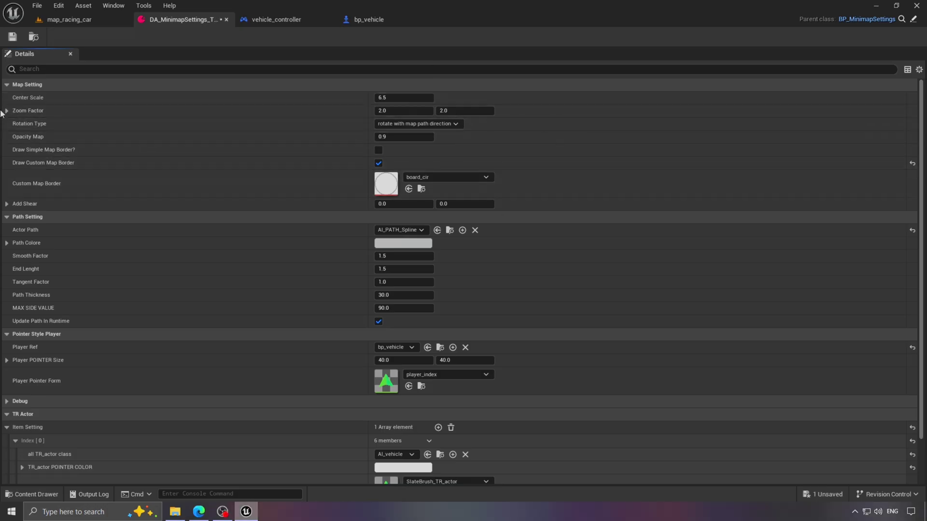
{"action": "left_click", "coordinate": [68, 20]}
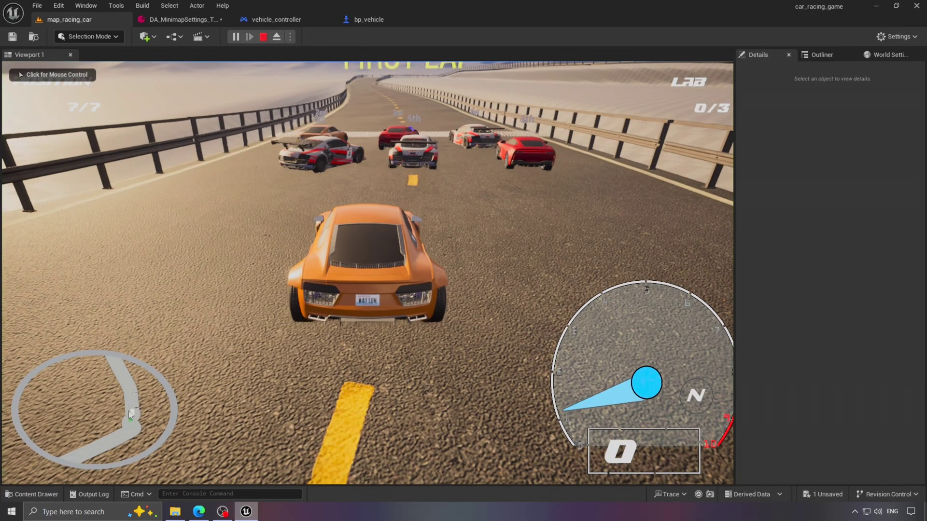
{"action": "left_click", "coordinate": [320, 188]}
{"action": "key", "text": "Escape"}
- Set the minimap's Center Scale to 6 and play the level briefly to check the map position
{"action": "left_click", "coordinate": [170, 20]}
{"action": "left_click", "coordinate": [432, 98]}
{"action": "type", "text": "6"}
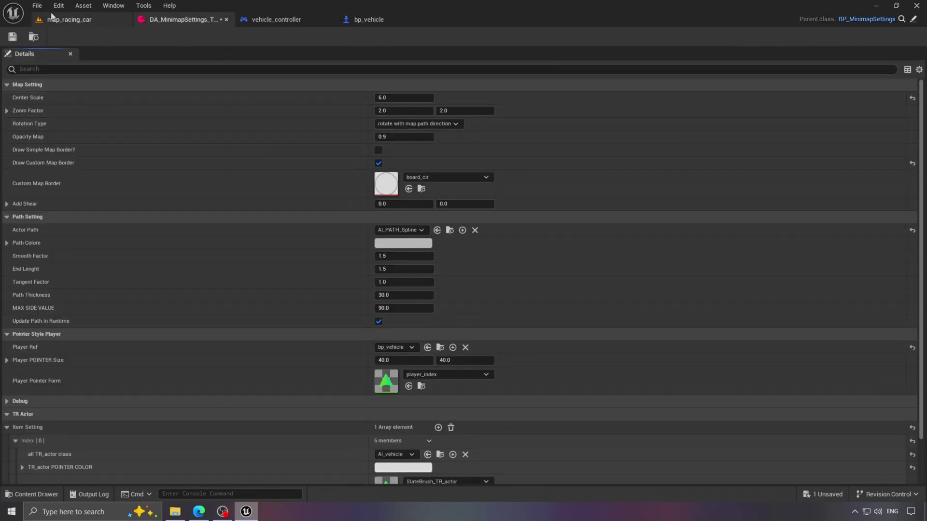
{"action": "left_click", "coordinate": [55, 19]}
{"action": "left_click", "coordinate": [235, 37]}
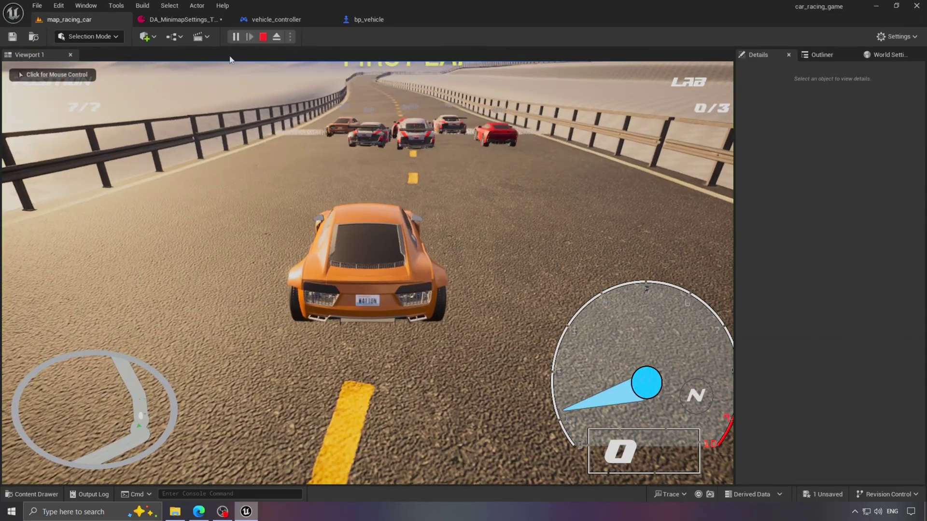
{"action": "key", "text": "Escape"}
- Try other Center Scale values, playing the level after each to compare the minimap position, and restore the value to 6.5
{"action": "left_click", "coordinate": [180, 19]}
{"action": "left_click", "coordinate": [68, 20]}
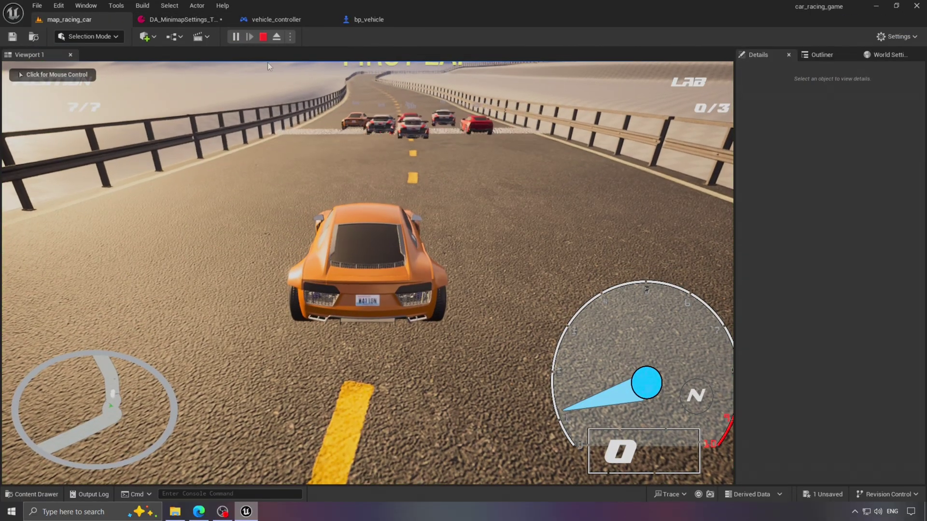
{"action": "left_click", "coordinate": [263, 37]}
{"action": "left_click", "coordinate": [179, 19]}
{"action": "left_click", "coordinate": [109, 19]}
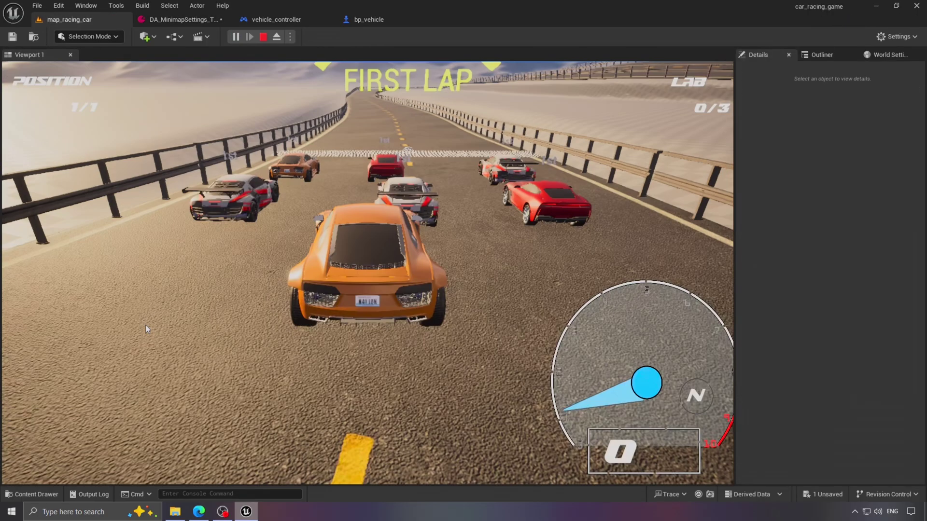
{"action": "left_click", "coordinate": [146, 326]}
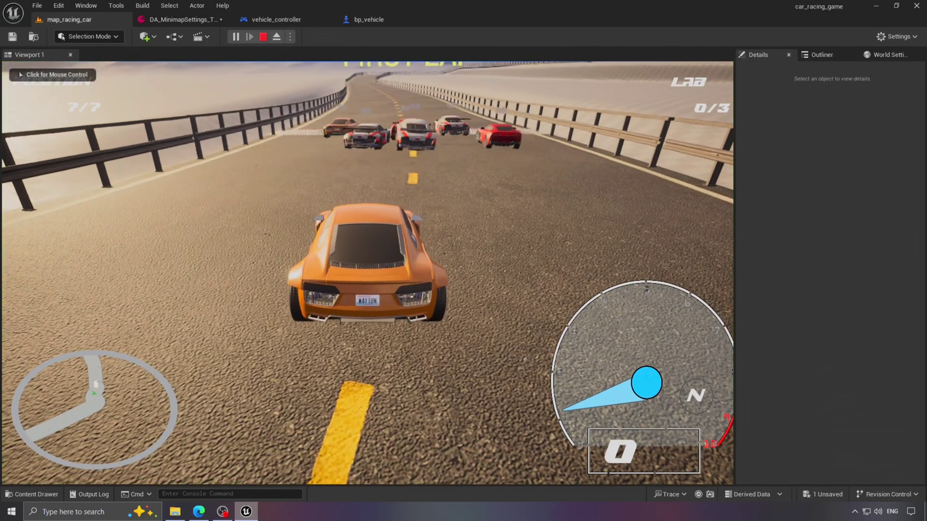
{"action": "key", "text": "w"}
{"action": "key", "text": "w"}
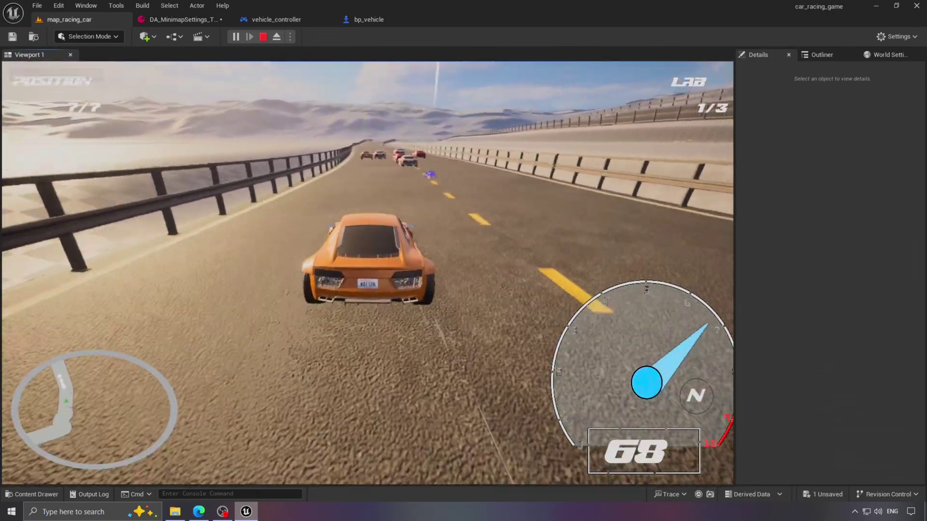
{"action": "key", "text": "w"}
{"action": "key", "text": "d"}
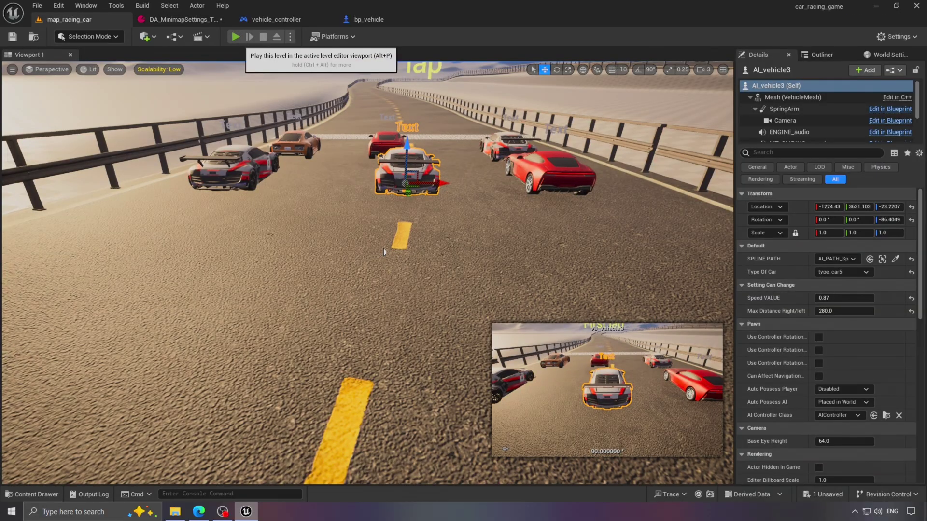
- Play the level, steer the player car in circles to check how the minimap rotates, and stop the session
{"action": "key", "text": "alt+p"}
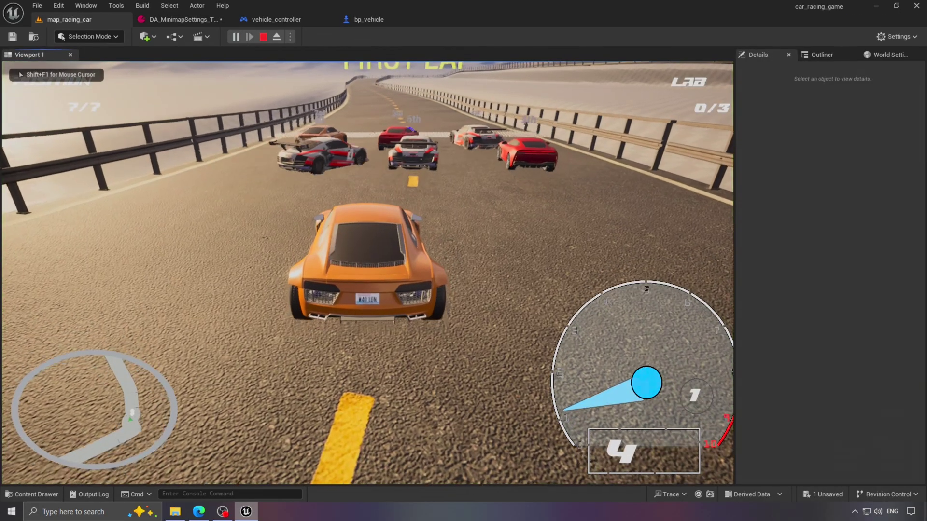
{"action": "key", "text": "w"}
{"action": "key", "text": "d"}
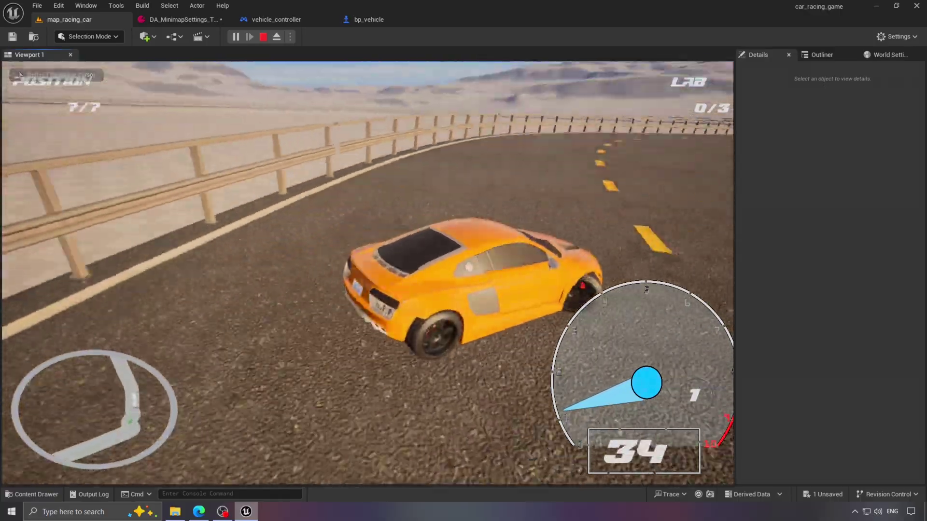
{"action": "key", "text": "w"}
{"action": "key", "text": "d"}
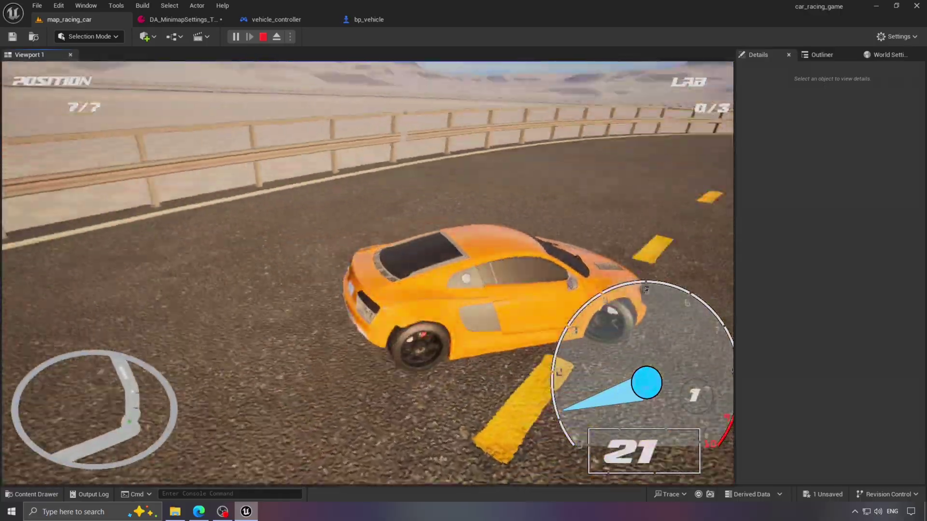
{"action": "key", "text": "w"}
{"action": "key", "text": "d"}
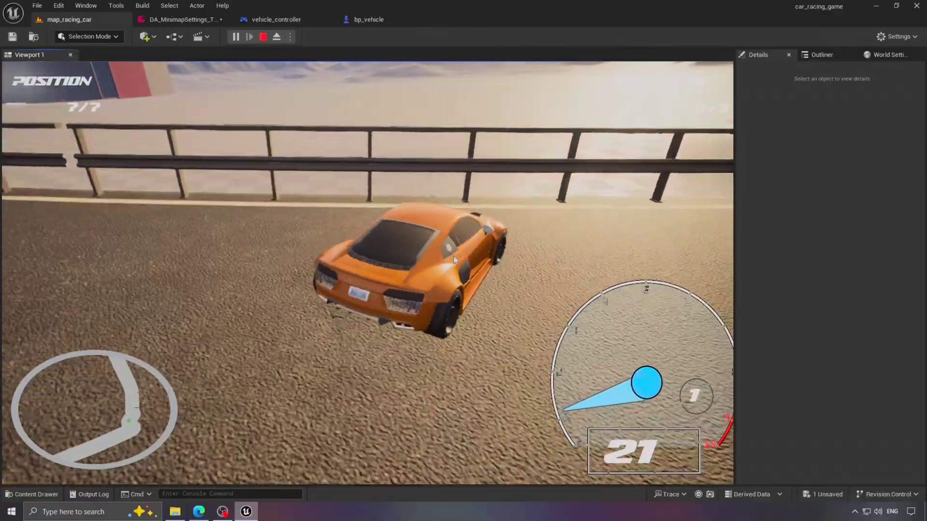
{"action": "key", "text": "Escape"}
- Set the minimap's Rotation Type to rotate with player, test it by turning the car in a play session, and return to the settings
{"action": "left_click", "coordinate": [181, 20]}
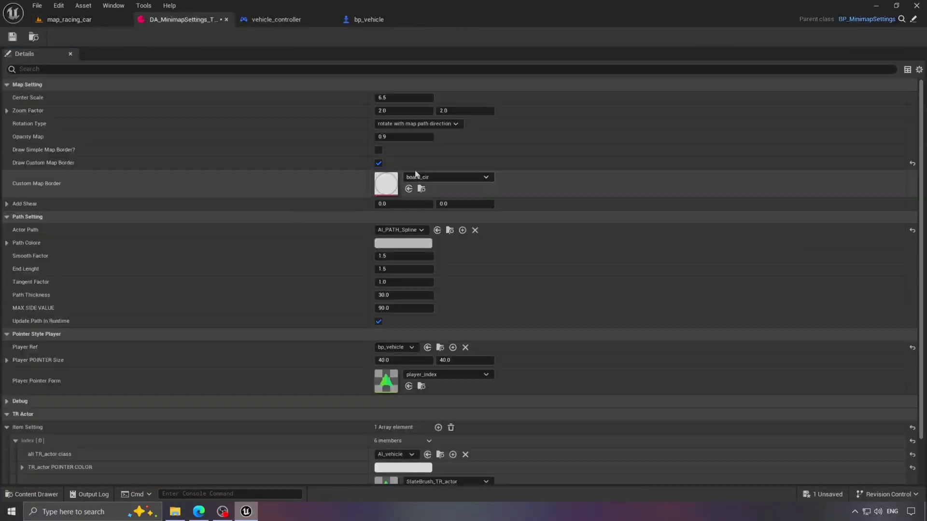
{"action": "left_click", "coordinate": [64, 18]}
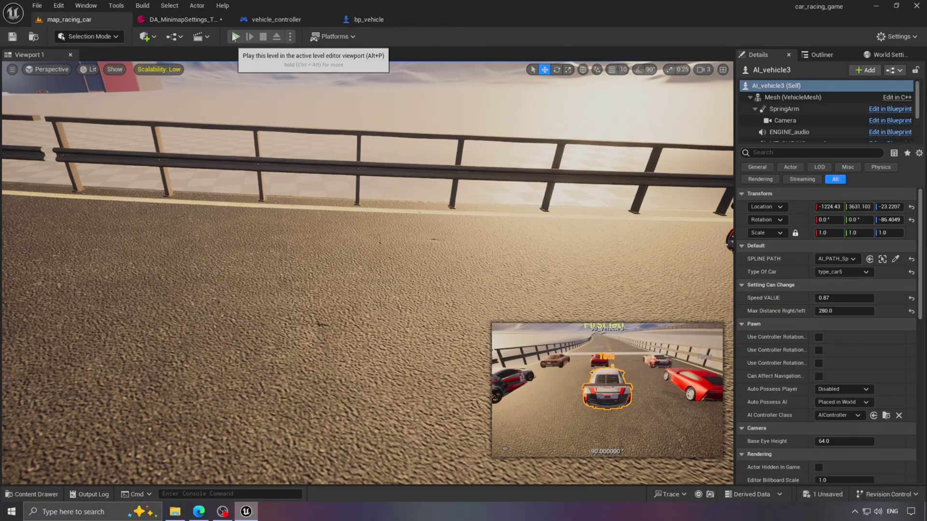
{"action": "key", "text": "alt+p"}
{"action": "key", "text": "w"}
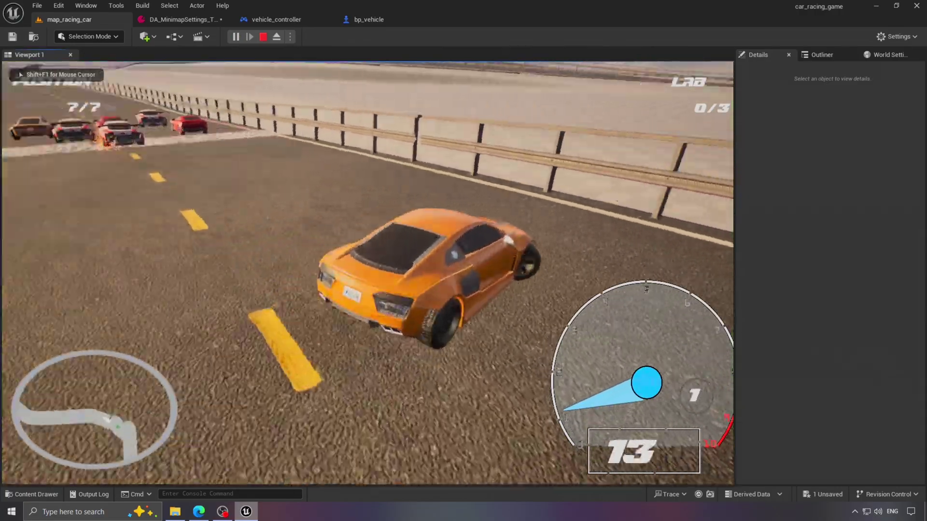
{"action": "key", "text": "w"}
{"action": "key", "text": "d"}
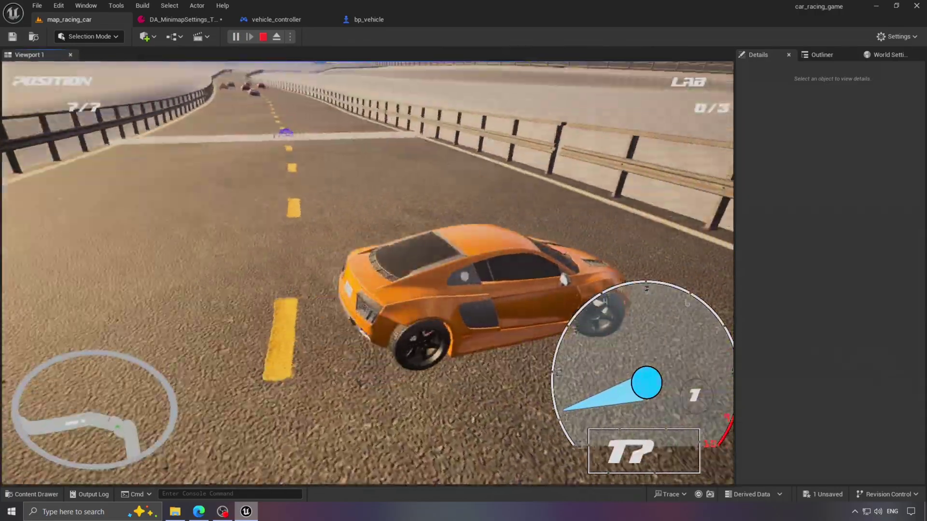
{"action": "key", "text": "w"}
{"action": "key", "text": "d"}
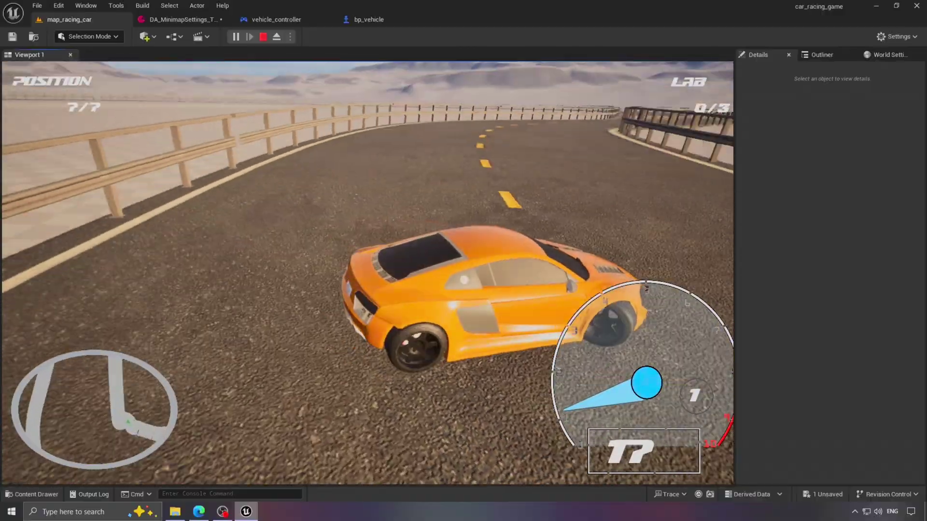
{"action": "key", "text": "Escape"}
{"action": "left_click", "coordinate": [182, 19]}
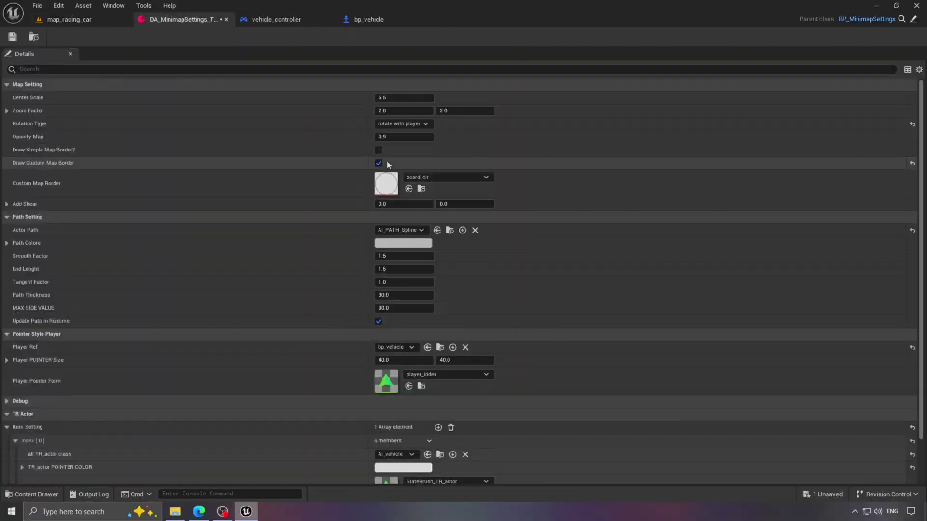
- Play the level, drive the player car along the track past the AI cars to check the rotating minimap, and stop the session
{"action": "left_click", "coordinate": [68, 20]}
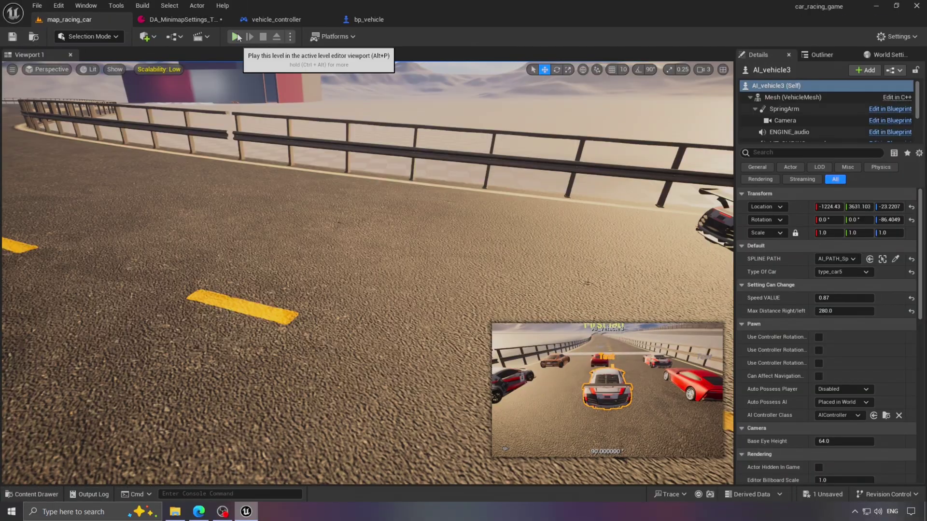
{"action": "left_click", "coordinate": [389, 290]}
{"action": "key", "text": "w"}
{"action": "key", "text": "d"}
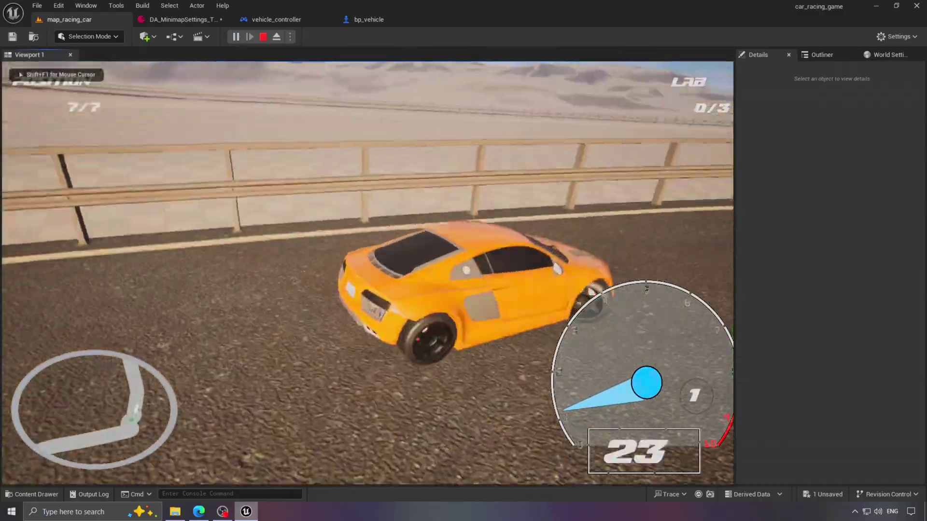
{"action": "key", "text": "w"}
{"action": "key", "text": "a"}
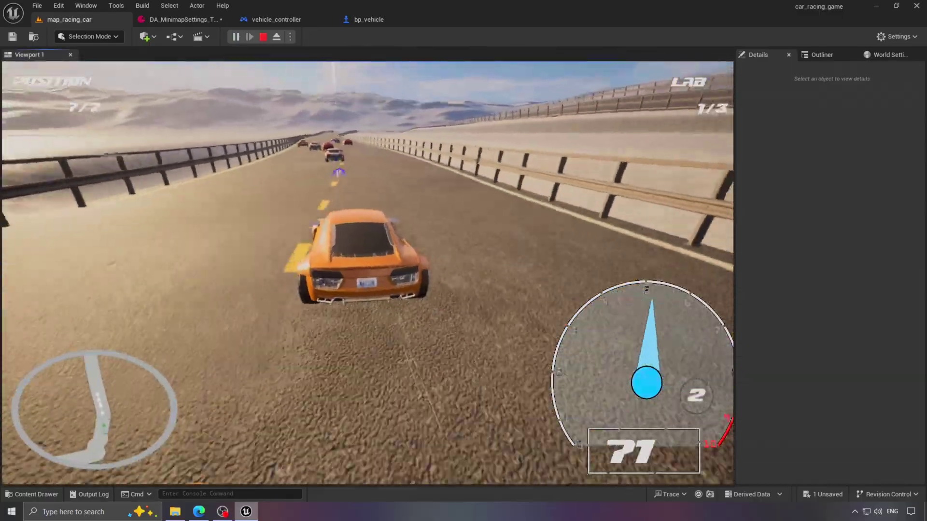
{"action": "key", "text": "w"}
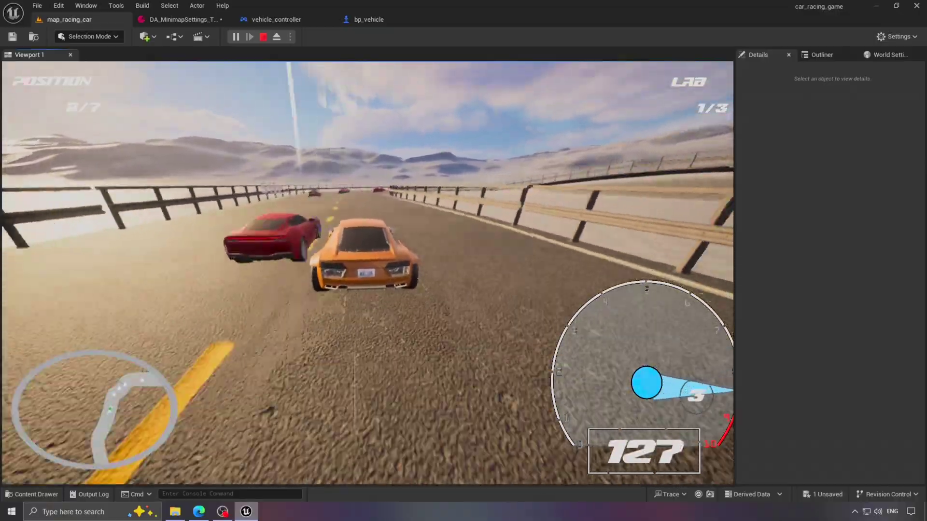
{"action": "key", "text": "d"}
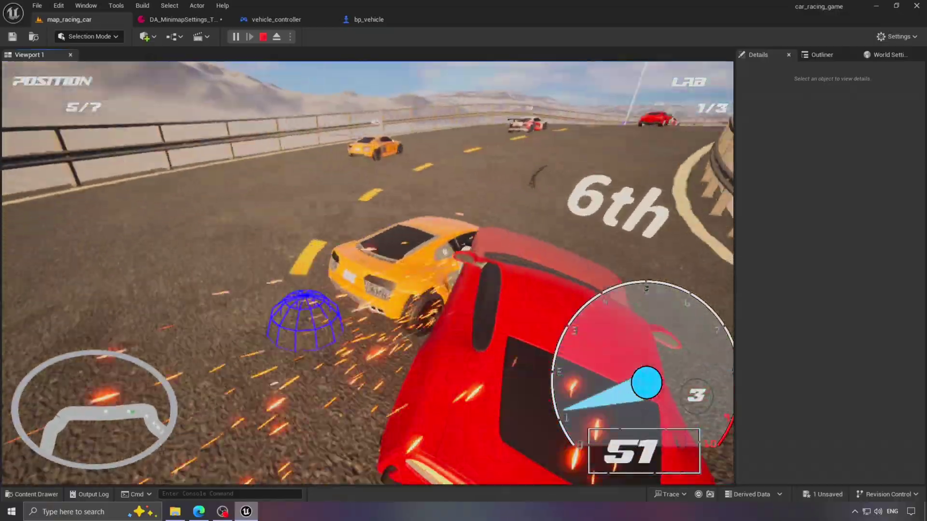
{"action": "key", "text": "s"}
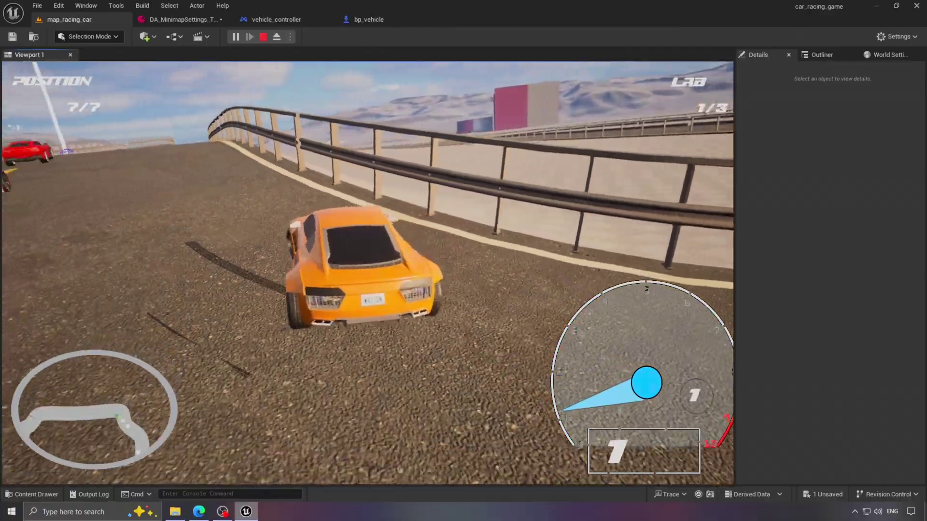
{"action": "key", "text": "w"}
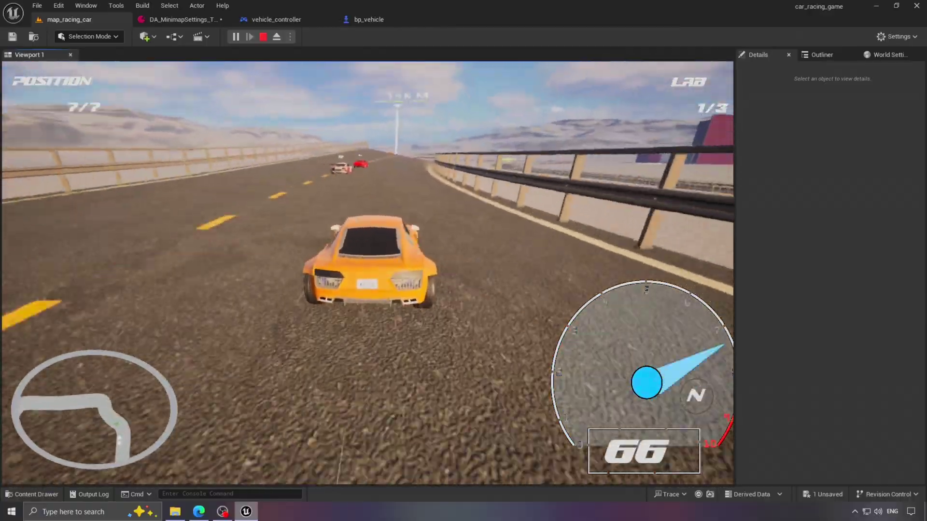
{"action": "key", "text": "w"}
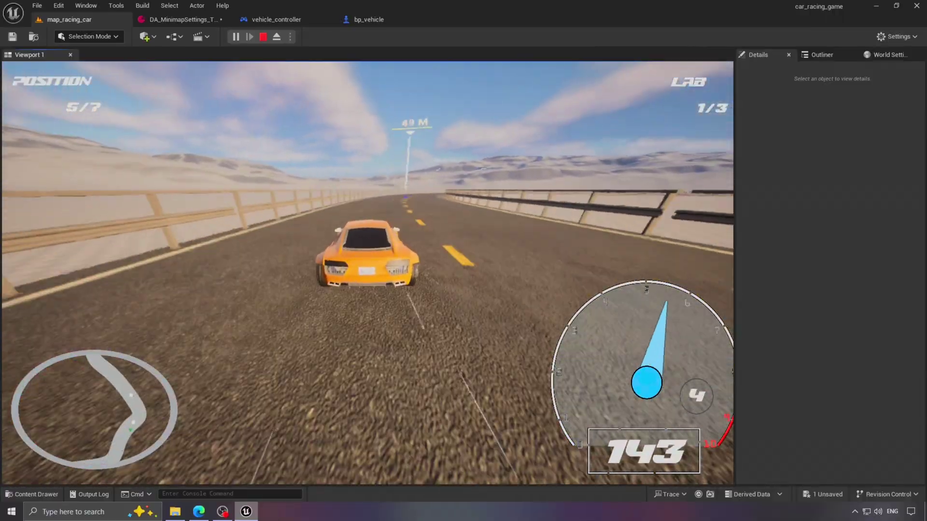
{"action": "key", "text": "d"}
{"action": "key", "text": "w"}
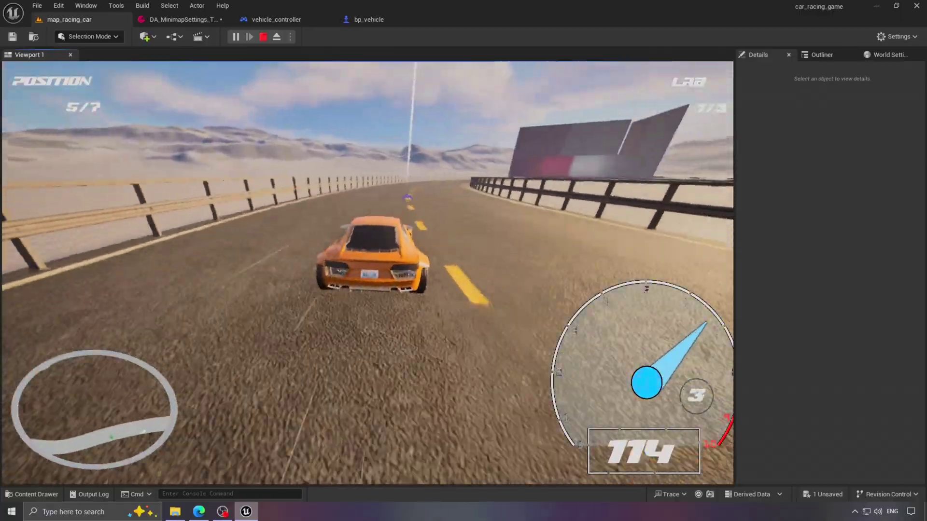
{"action": "key", "text": "s"}
{"action": "key", "text": "d"}
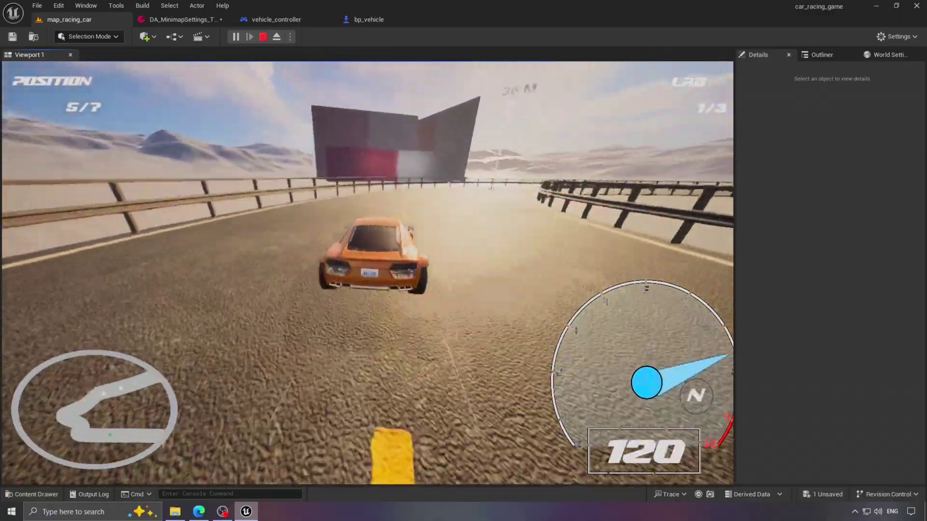
{"action": "key", "text": "Escape"}
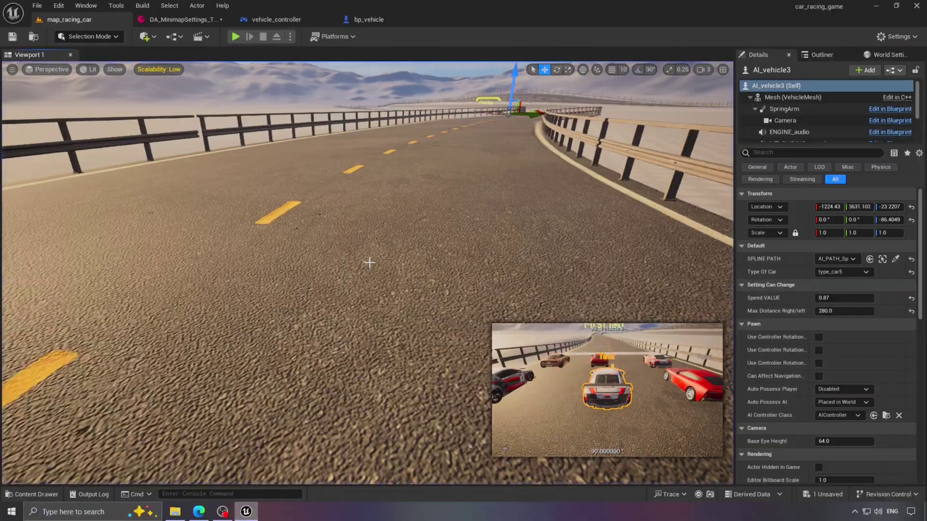
- Set the minimap's Rotation Type to no rotation, disable Draw Custom Map Border, and test the result by driving in a play session
{"action": "key", "text": "f"}
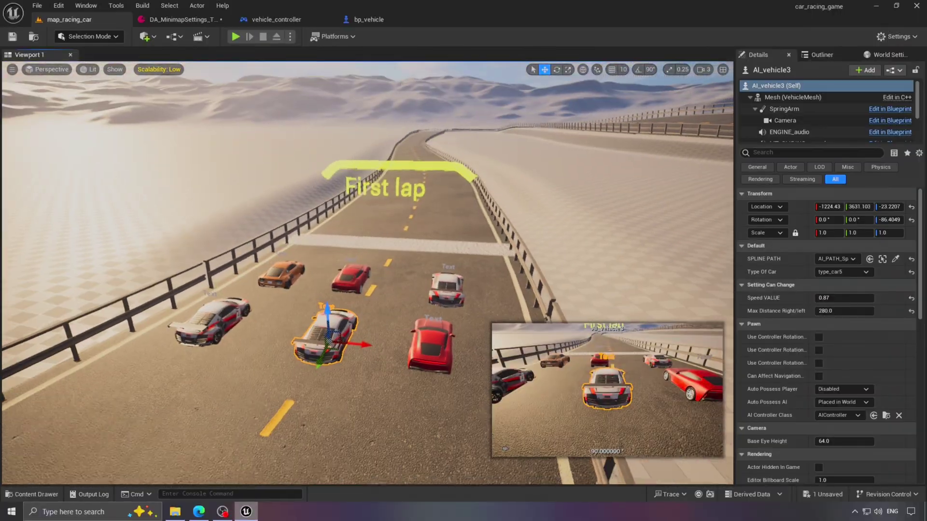
{"action": "left_click", "coordinate": [534, 70]}
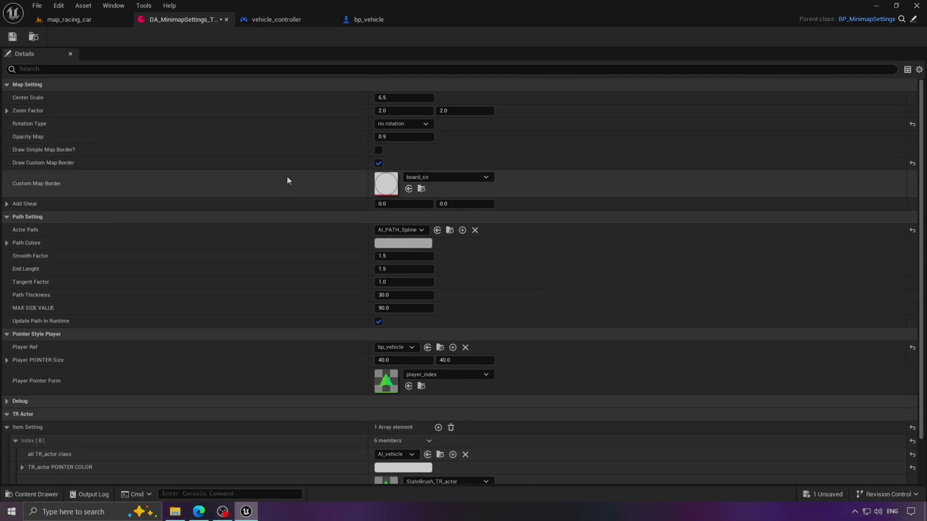
{"action": "key", "text": "ctrl+Tab"}
{"action": "key", "text": "alt+p"}
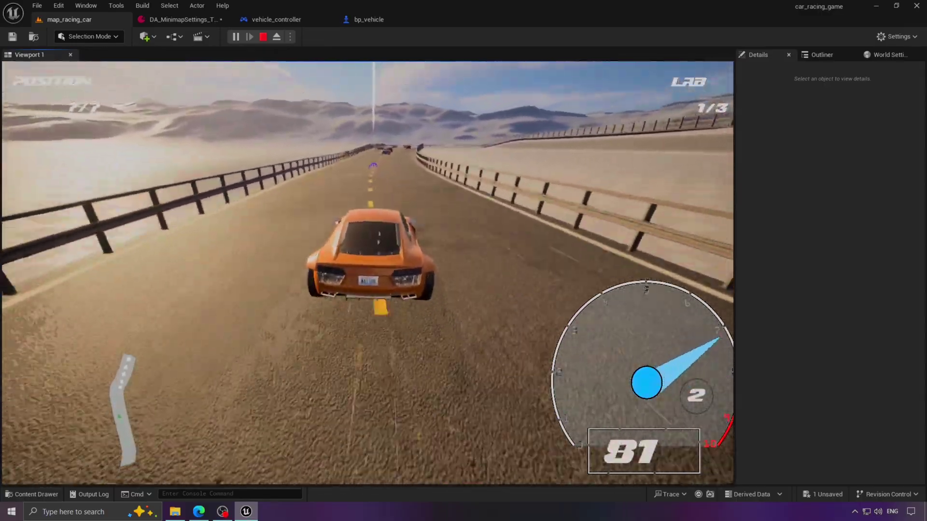
{"action": "key", "text": "s"}
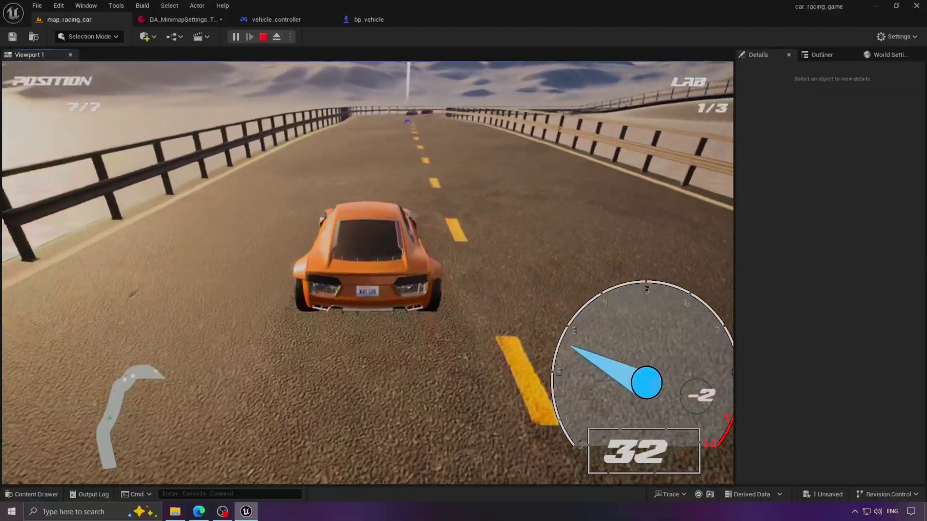
{"action": "key", "text": "Escape"}
{"action": "left_click", "coordinate": [182, 19]}
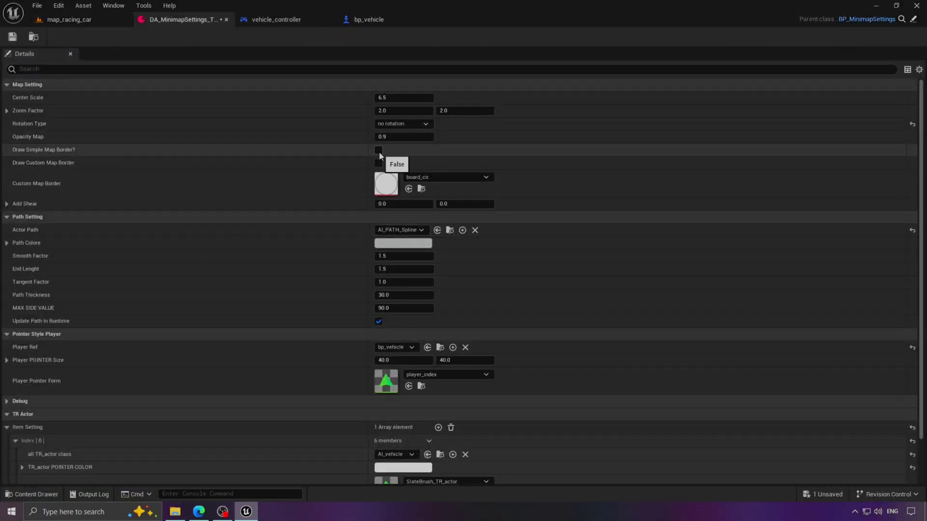
- Try enabling Draw Simple Map Border, play the level briefly to view the border, and return to the minimap settings
{"action": "left_click", "coordinate": [69, 19]}
{"action": "left_click", "coordinate": [236, 36]}
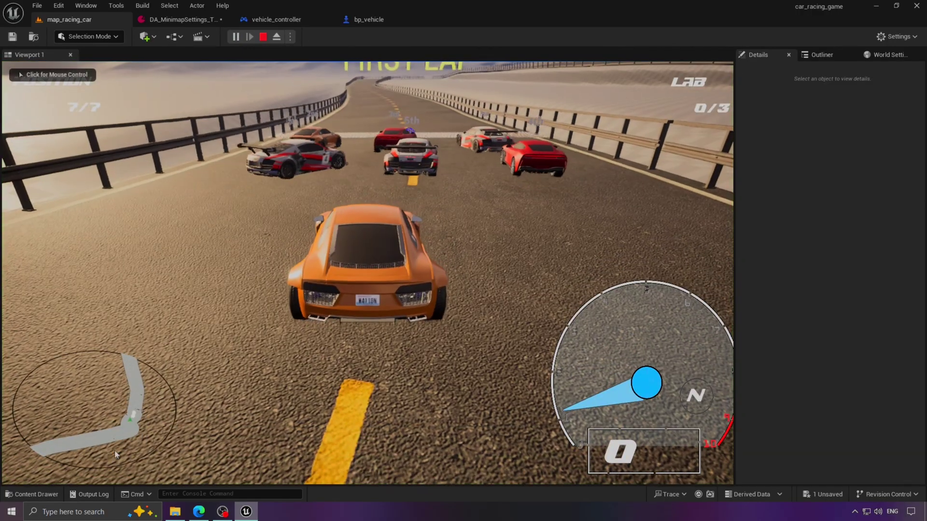
{"action": "key", "text": "Escape"}
{"action": "left_click", "coordinate": [182, 20]}
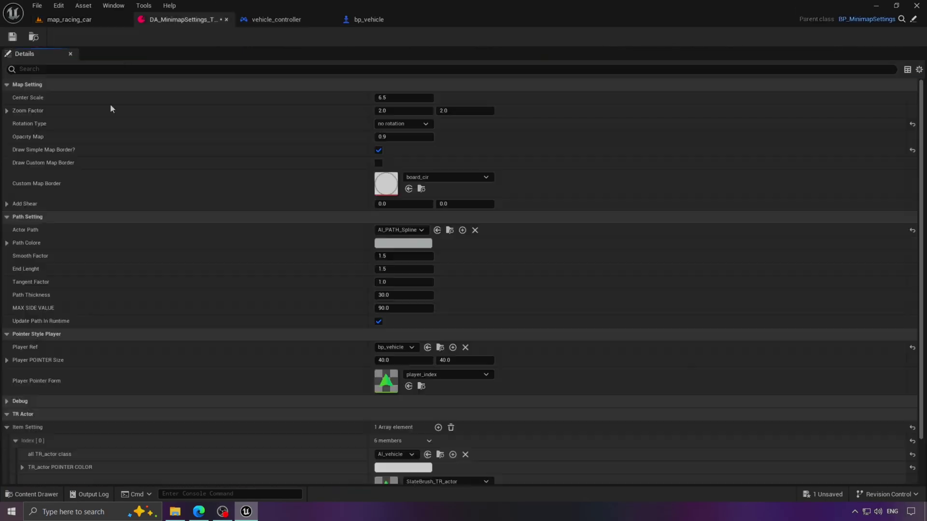
- Enable Draw Custom Map Border with board_cir, disable Draw Simple Map Border, and play the level briefly to check the border
{"action": "left_click", "coordinate": [379, 163]}
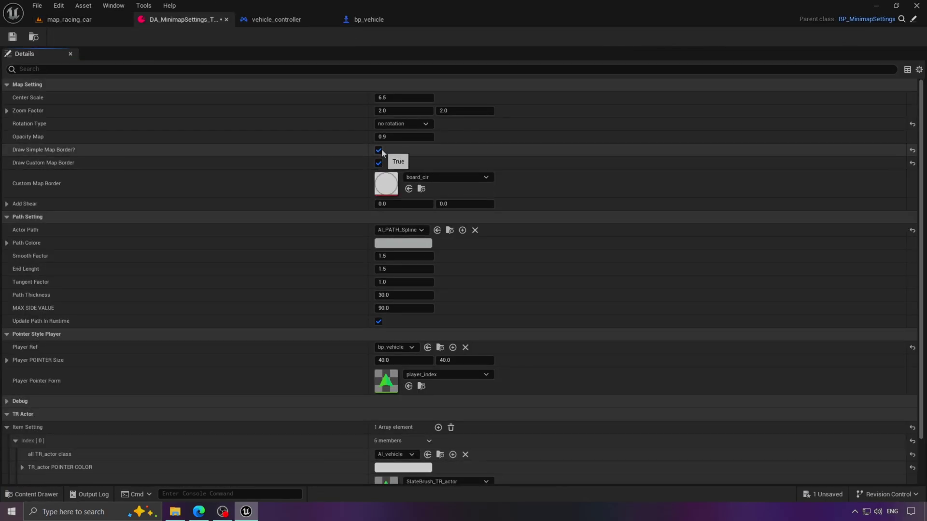
{"action": "left_click", "coordinate": [379, 150]}
{"action": "left_click", "coordinate": [448, 176]}
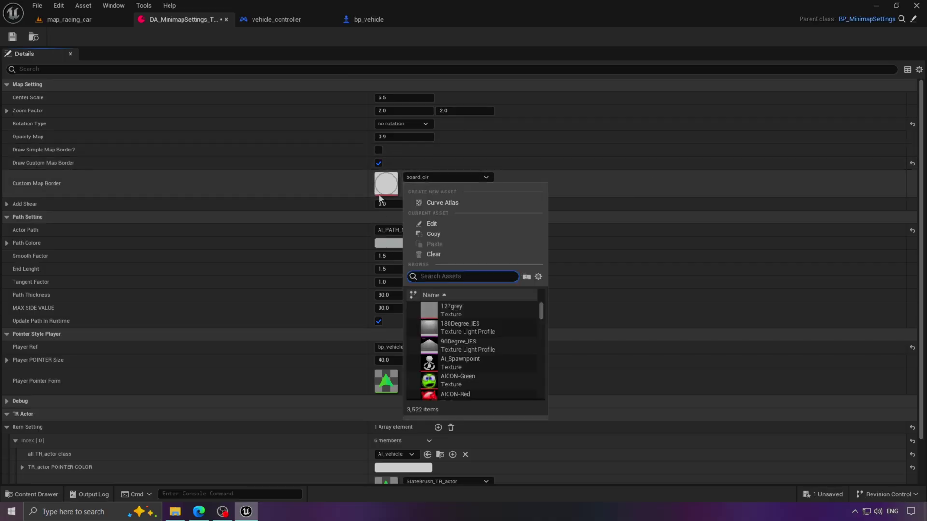
{"action": "left_click", "coordinate": [323, 195]}
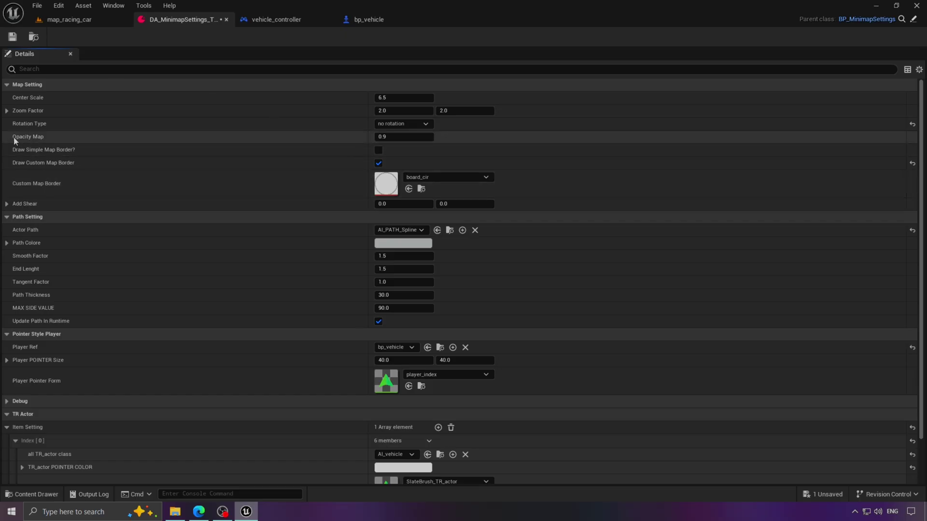
{"action": "left_click", "coordinate": [67, 19]}
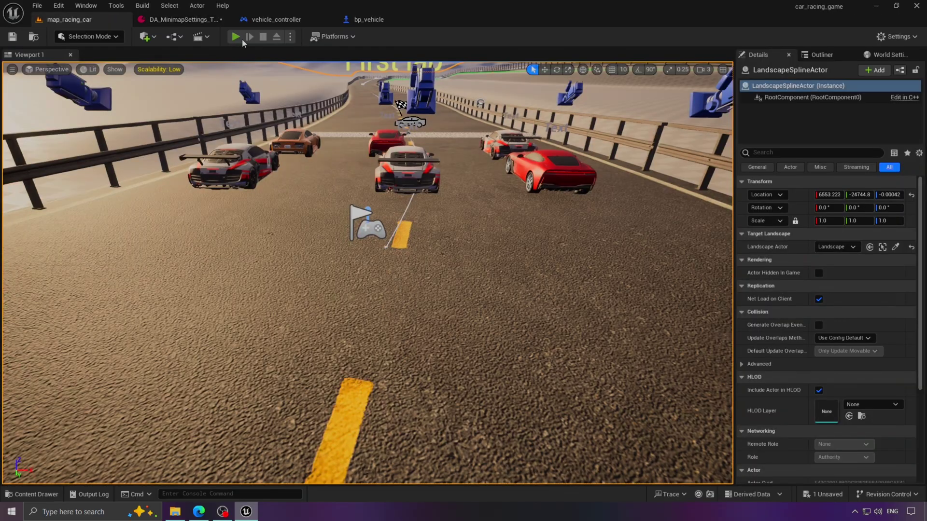
{"action": "left_click", "coordinate": [237, 37]}
{"action": "key", "text": "Escape"}
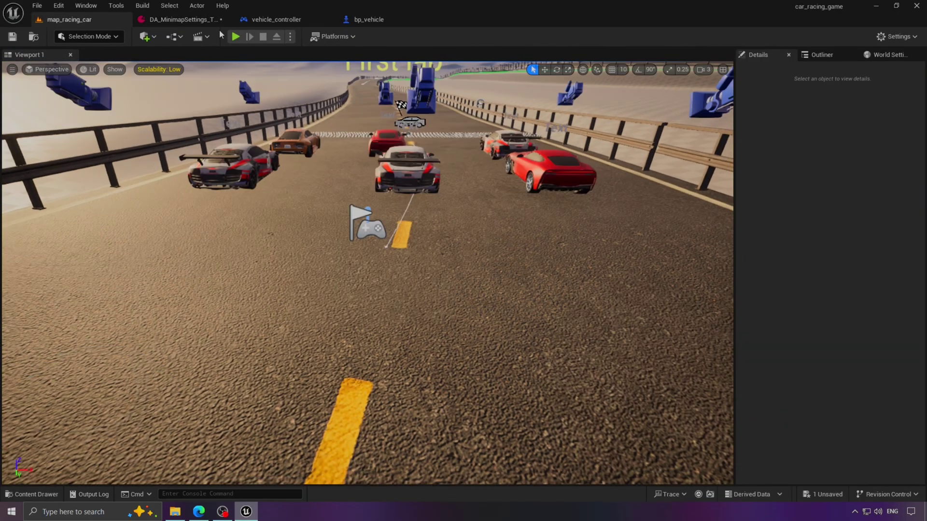
- Try a lower Opacity Map value, play the level to compare the minimap's transparency, and restore the opacity to 0.9
{"action": "left_click", "coordinate": [196, 20]}
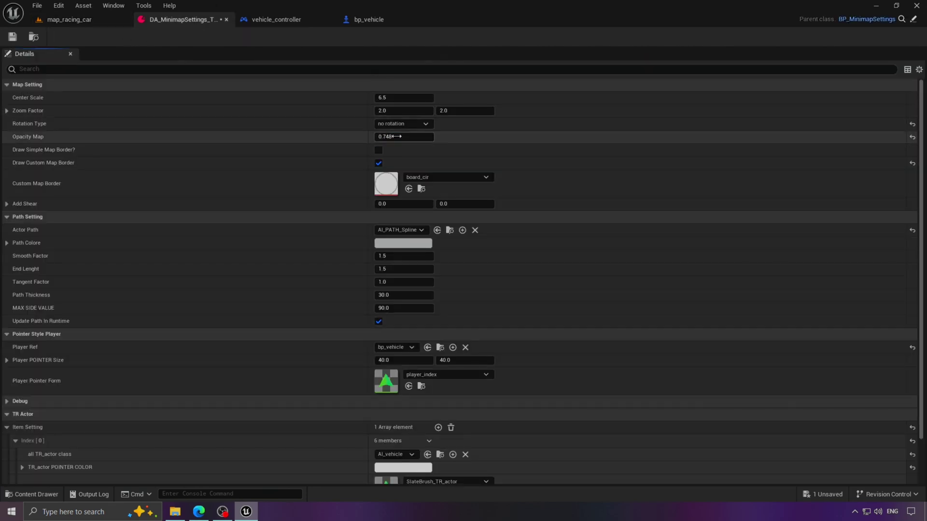
{"action": "left_click", "coordinate": [63, 19]}
{"action": "left_click", "coordinate": [235, 37]}
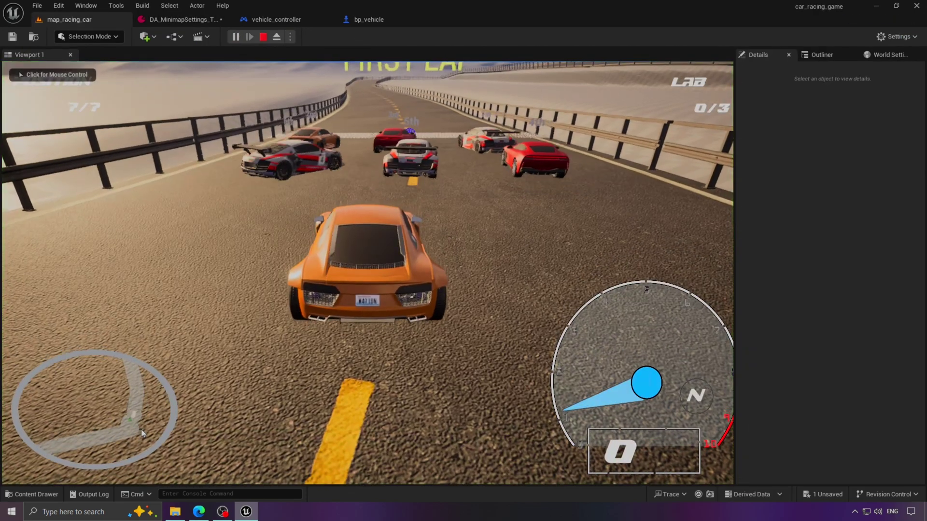
{"action": "left_click", "coordinate": [263, 37]}
{"action": "left_click", "coordinate": [181, 20]}
{"action": "left_click", "coordinate": [912, 136]}
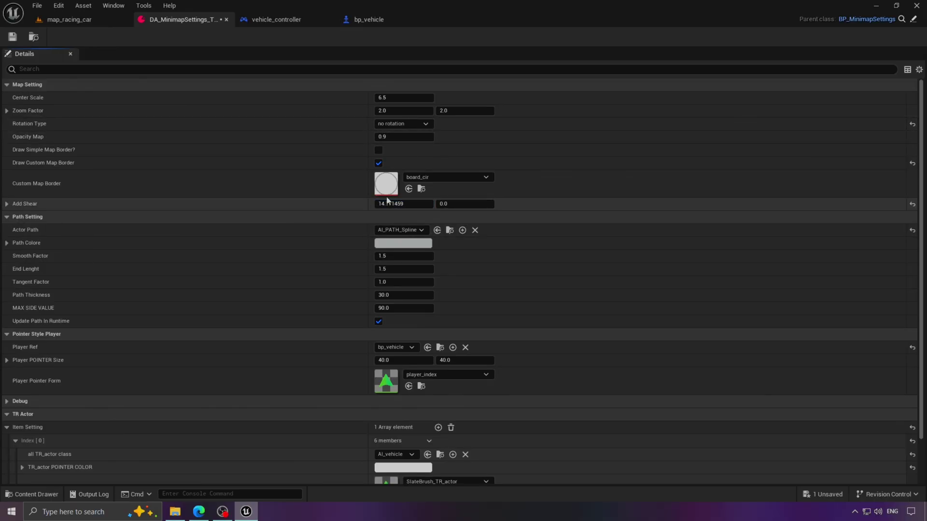
- Try an Add Shear X value of about 14, play the level to view the slanted minimap, and return to the settings
{"action": "left_click", "coordinate": [69, 19]}
{"action": "left_click", "coordinate": [236, 37]}
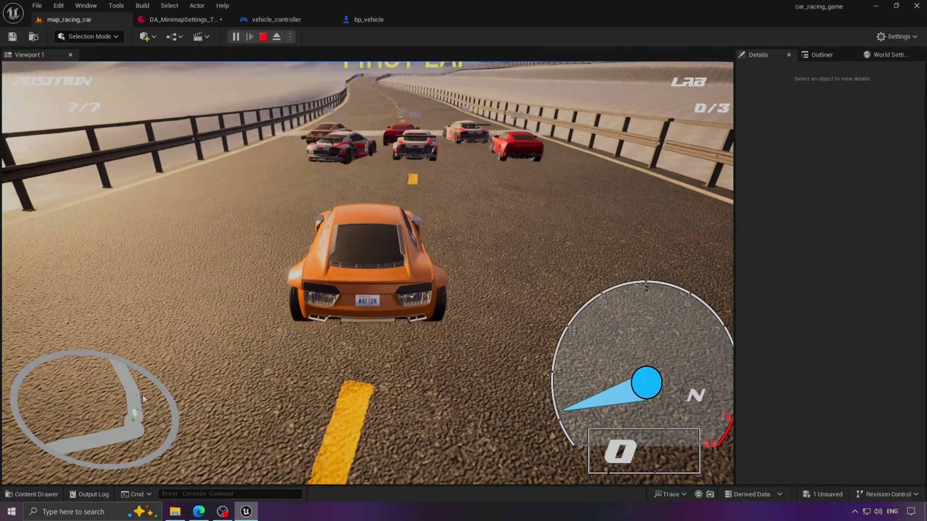
{"action": "key", "text": "Escape"}
{"action": "left_click", "coordinate": [193, 19]}
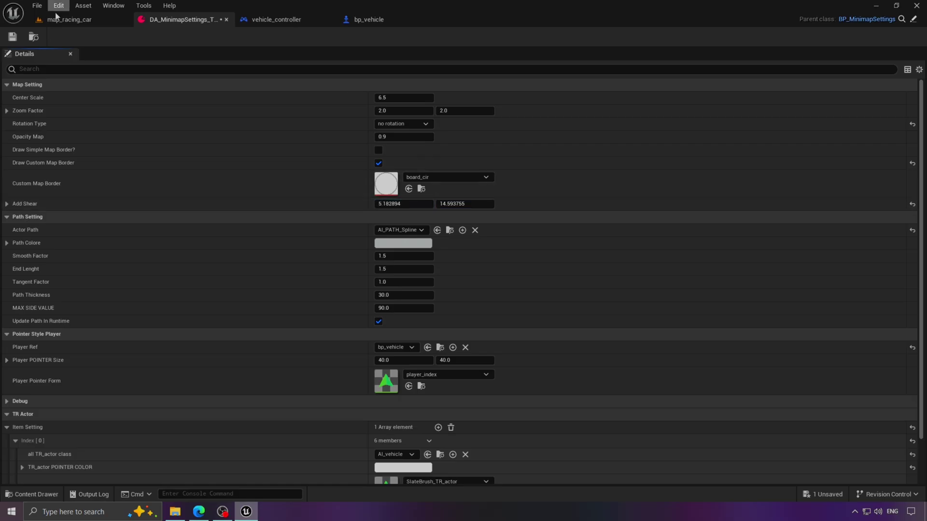
- Try Add Shear values including about 5.18 and 14.59, play the level to compare the minimap's slant, and reset both values to 0
{"action": "left_click", "coordinate": [69, 19]}
{"action": "left_click", "coordinate": [236, 36]}
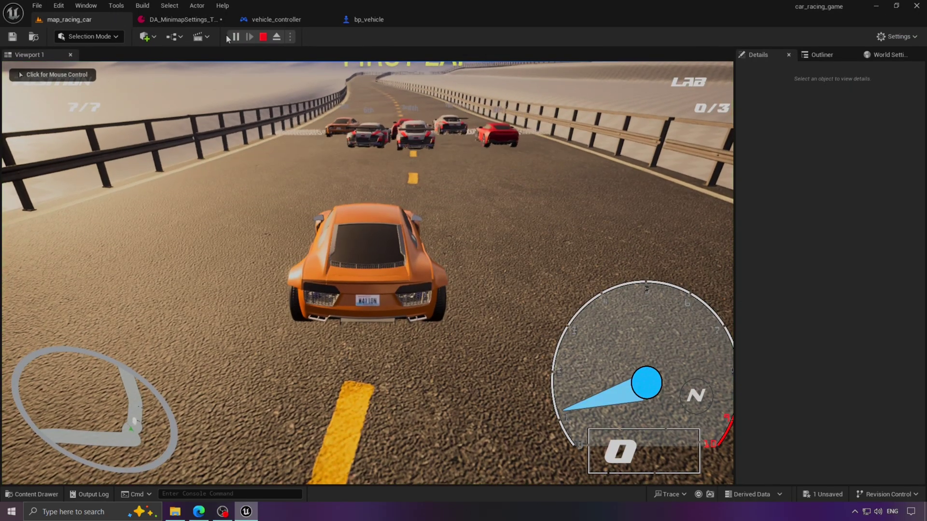
{"action": "left_click", "coordinate": [183, 19]}
{"action": "key", "text": "Return"}
{"action": "left_click", "coordinate": [69, 19]}
{"action": "left_click", "coordinate": [235, 37]}
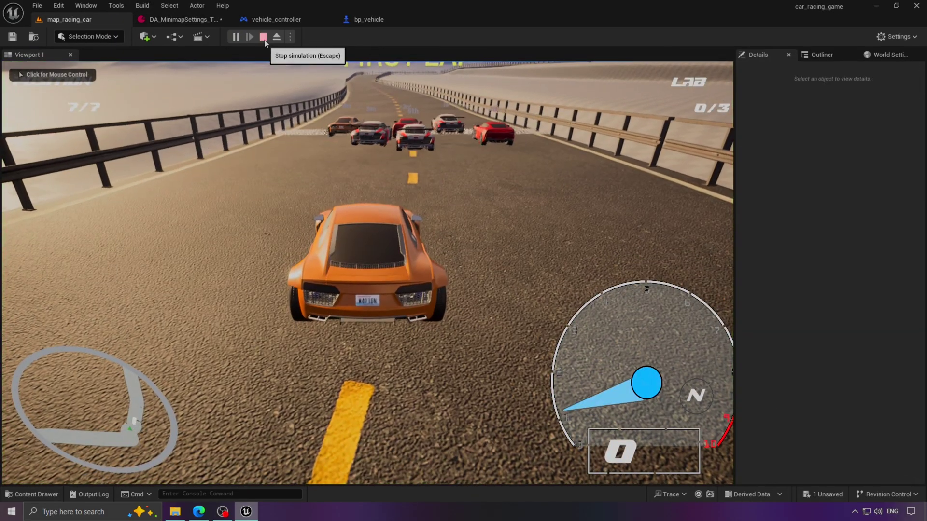
{"action": "left_click", "coordinate": [262, 36]}
{"action": "left_click", "coordinate": [183, 19]}
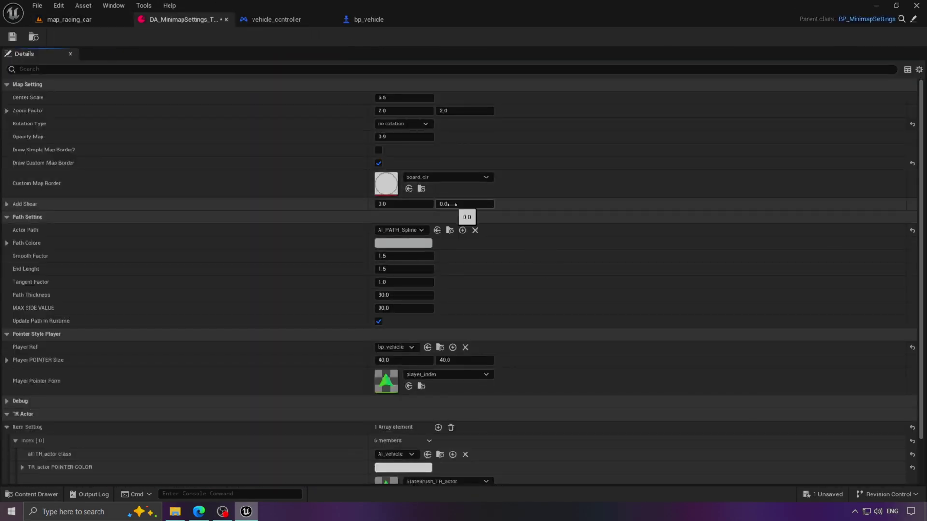
- Set the minimap's Add Shear Y value to 5, play the level to check the slant, and return to the settings
{"action": "left_click", "coordinate": [94, 21]}
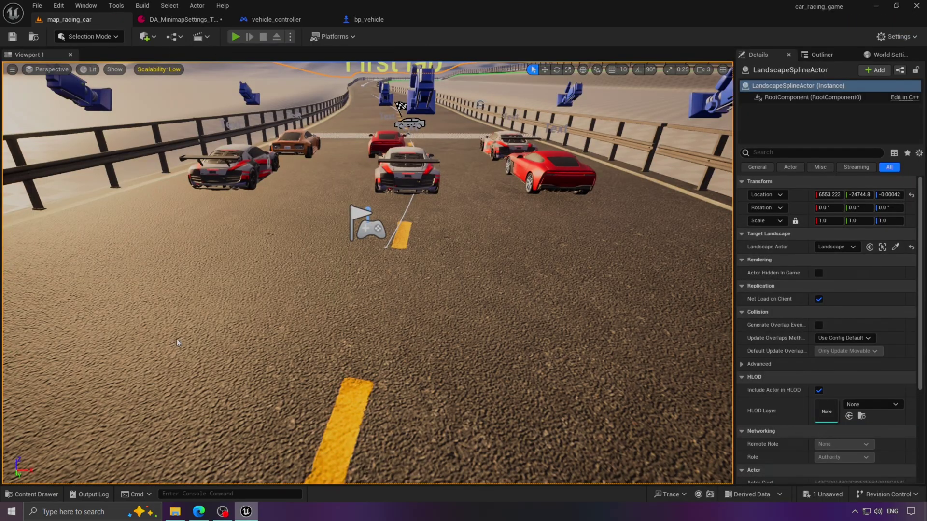
{"action": "key", "text": "alt+p"}
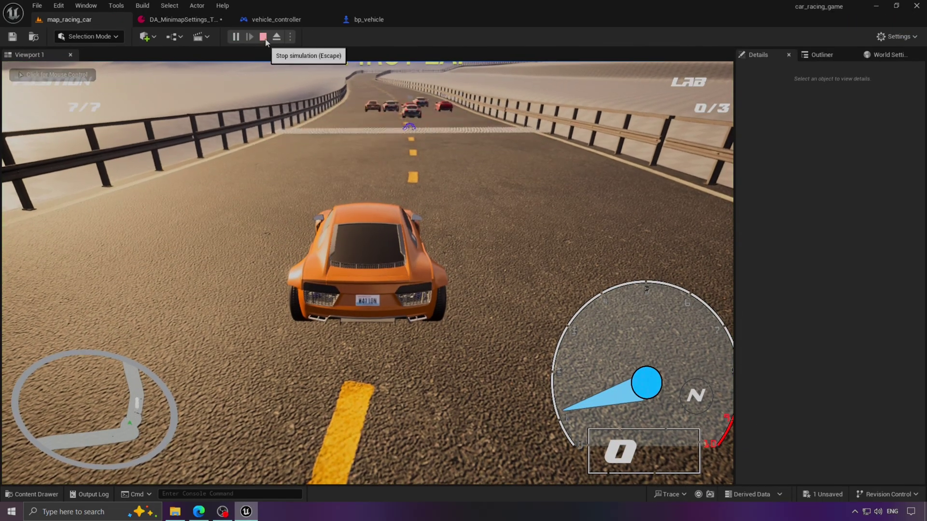
{"action": "left_click", "coordinate": [213, 20]}
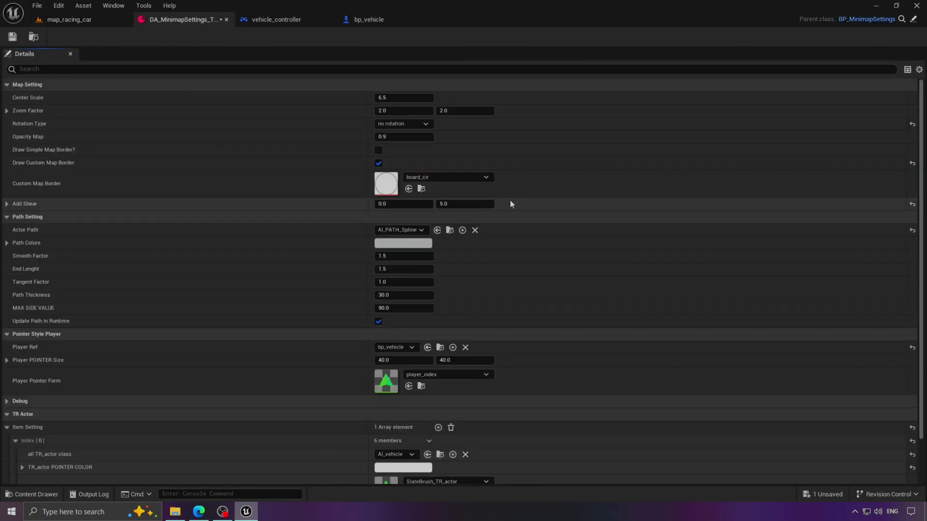
- Change the minimap's Path Colore to red and play the level to check the track color on the map
{"action": "left_click", "coordinate": [404, 243]}
{"action": "left_click_drag", "start_coordinate": [499, 328], "coordinate": [565, 327]}
{"action": "left_click", "coordinate": [552, 482]}
{"action": "left_click", "coordinate": [70, 19]}
{"action": "left_click", "coordinate": [236, 36]}
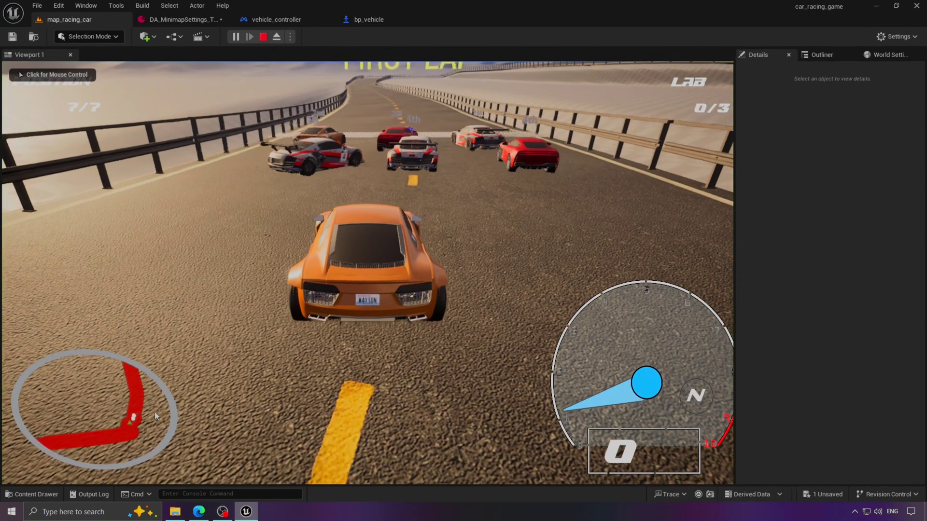
- Stop the play session and restore the minimap's Path Colore to its default in the settings asset
{"action": "key", "text": "Escape"}
{"action": "left_click", "coordinate": [181, 19]}
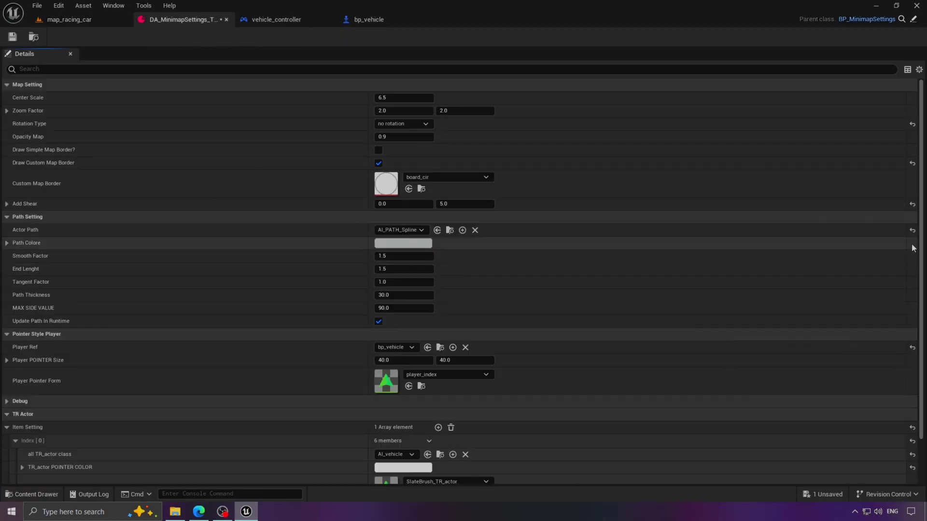
- Try Smooth Factor and End Lenght values of 1, play the level to check the minimap path, and return to the settings
{"action": "left_click", "coordinate": [383, 255]}
{"action": "type", "text": "1"}
{"action": "left_click", "coordinate": [401, 269]}
{"action": "type", "text": "1"}
{"action": "key", "text": "Return"}
{"action": "left_click", "coordinate": [87, 22]}
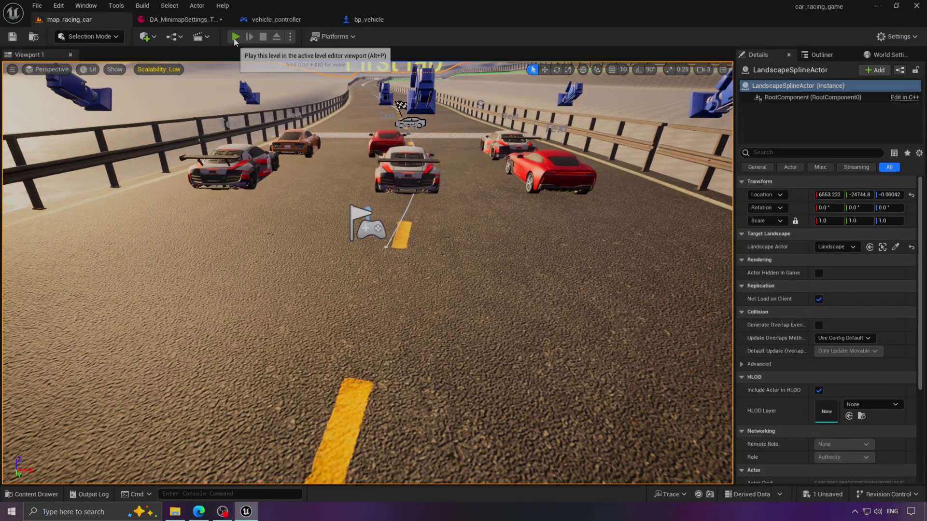
{"action": "left_click", "coordinate": [236, 36]}
{"action": "left_click", "coordinate": [183, 19]}
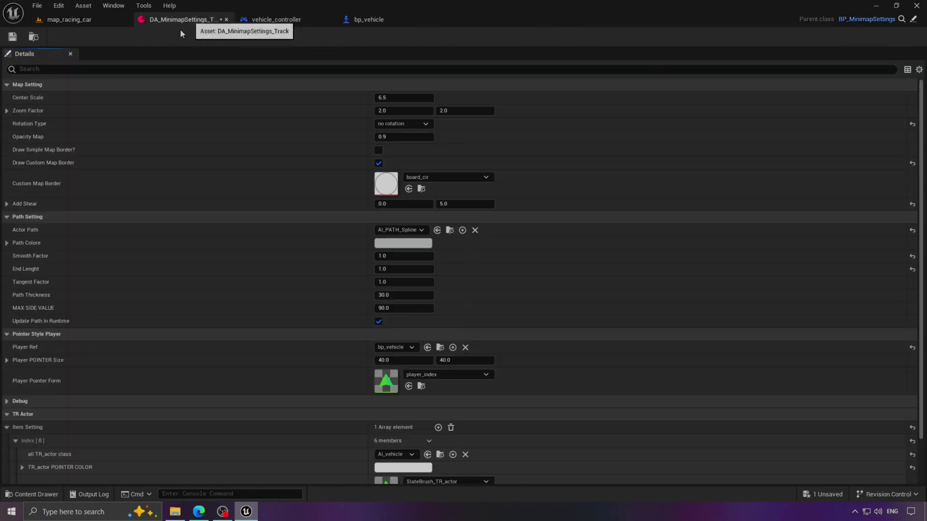
- Set the Smooth Factor to 1.5 and play the level to compare the shape of the track on the minimap
{"action": "left_click", "coordinate": [404, 255]}
{"action": "type", "text": "1.5"}
{"action": "key", "text": "Return"}
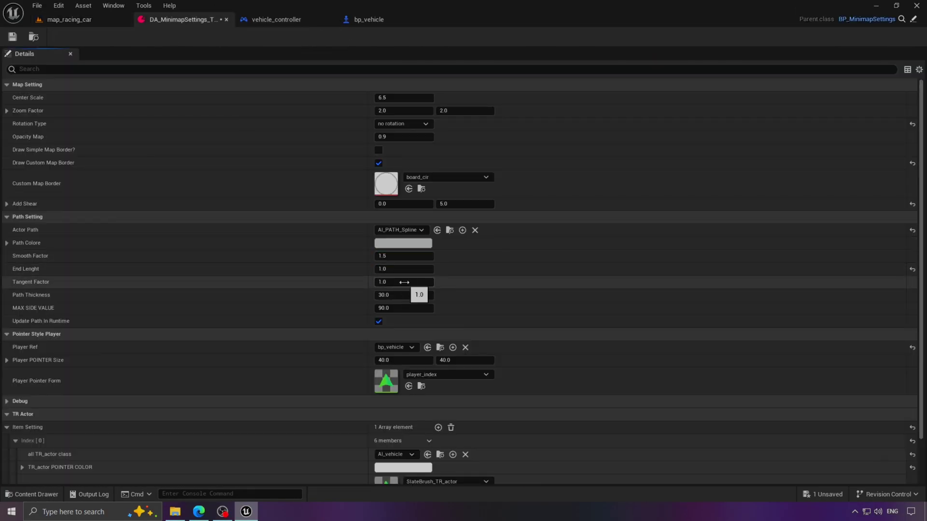
{"action": "left_click", "coordinate": [69, 19]}
{"action": "left_click", "coordinate": [236, 39]}
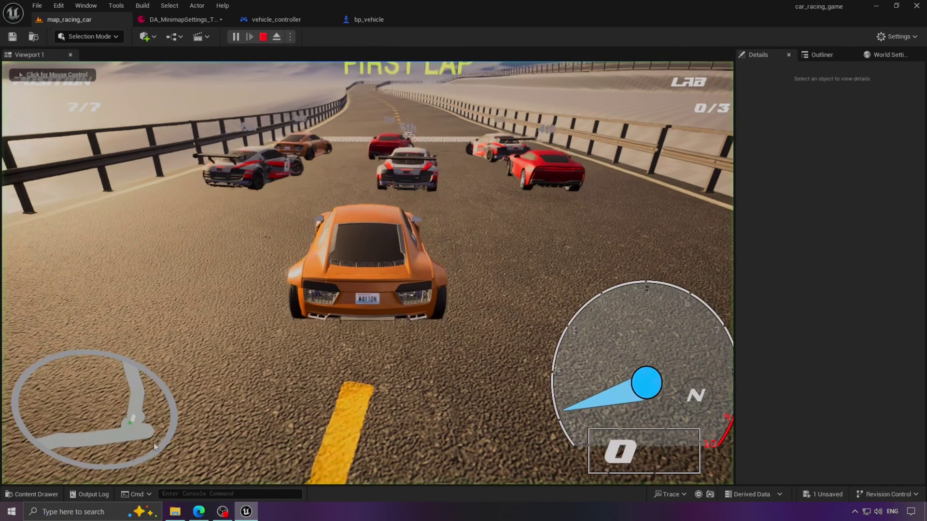
{"action": "left_click", "coordinate": [263, 37]}
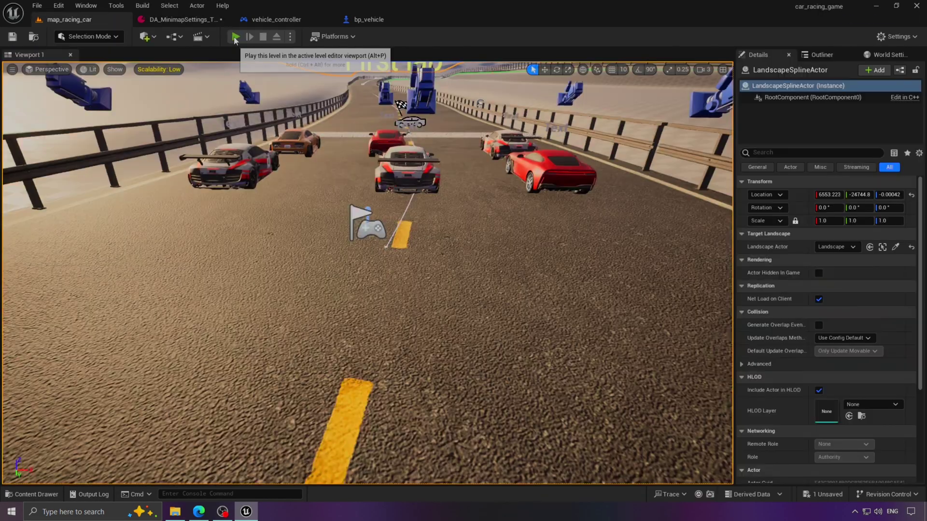
{"action": "left_click", "coordinate": [235, 37]}
- Reset the Smooth Factor, End Lenght and Tangent Factor to their defaults in the minimap settings
{"action": "left_click", "coordinate": [193, 20]}
{"action": "left_click", "coordinate": [912, 256]}
{"action": "left_click", "coordinate": [912, 269]}
{"action": "left_click", "coordinate": [912, 282]}
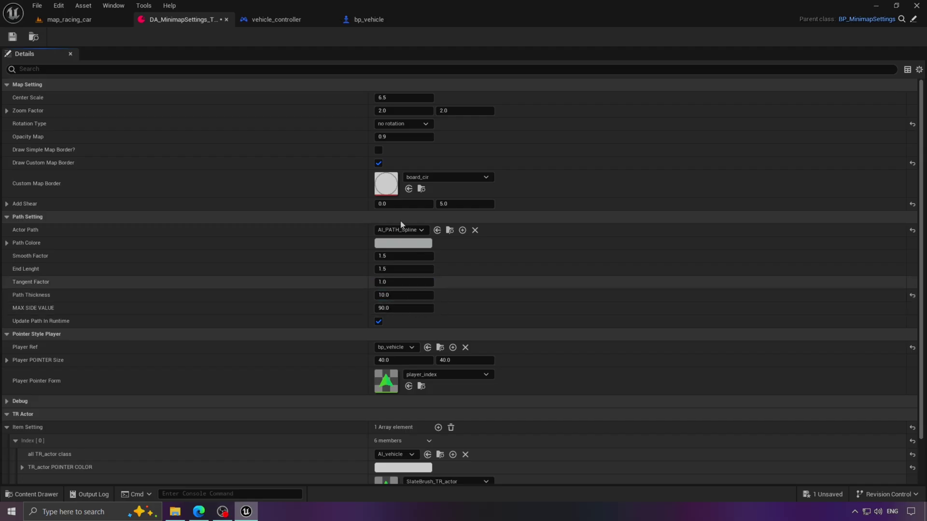
- Try Path Thickness values of 10 and 50, play the level to compare the track width, and reset the thickness to 30
{"action": "left_click", "coordinate": [111, 20]}
{"action": "left_click", "coordinate": [235, 36]}
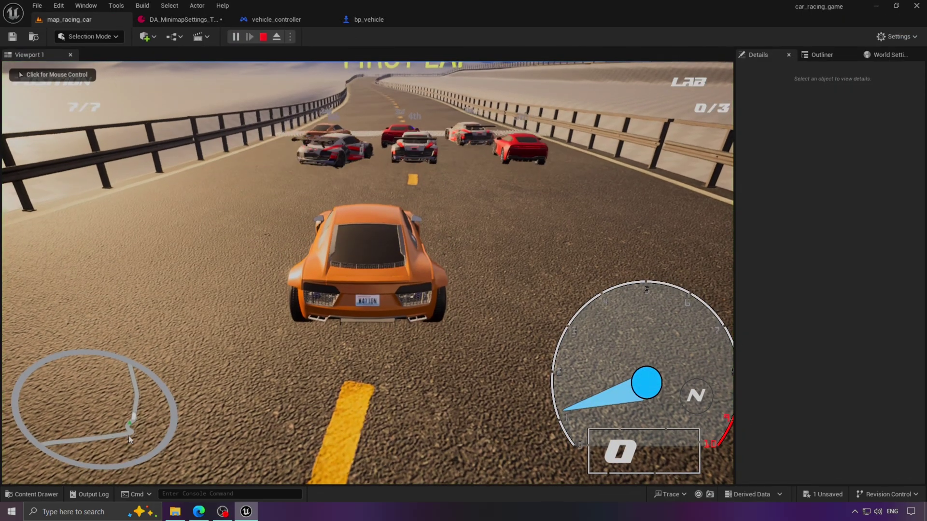
{"action": "key", "text": "Escape"}
{"action": "left_click", "coordinate": [182, 19]}
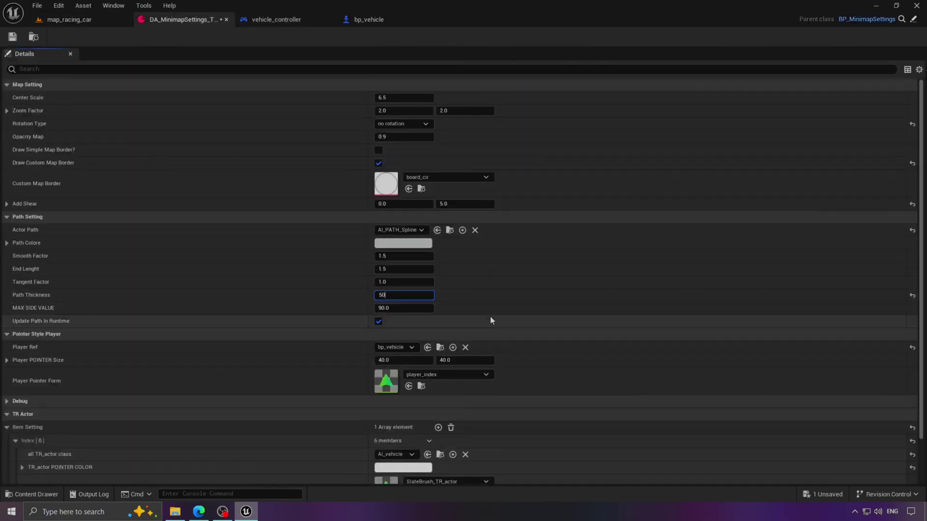
{"action": "left_click", "coordinate": [69, 19]}
{"action": "left_click", "coordinate": [236, 36]}
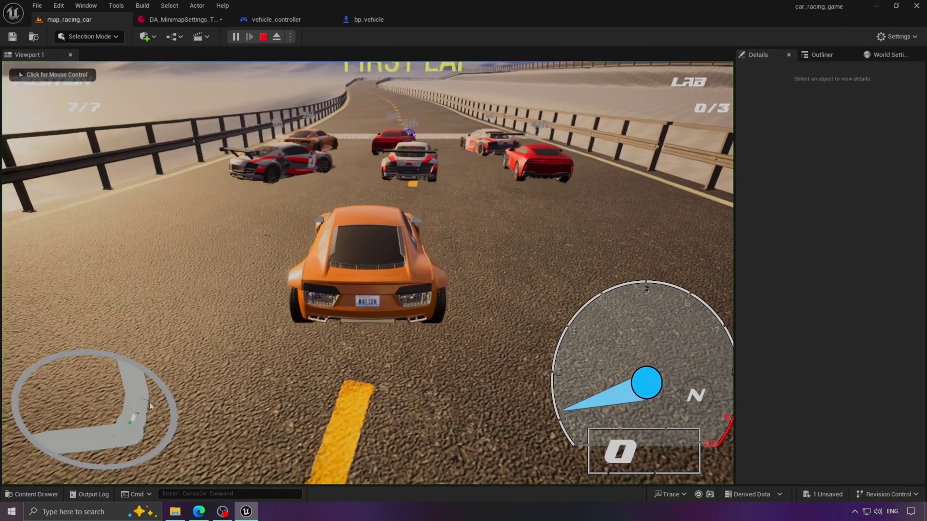
{"action": "left_click", "coordinate": [263, 37]}
{"action": "left_click", "coordinate": [183, 19]}
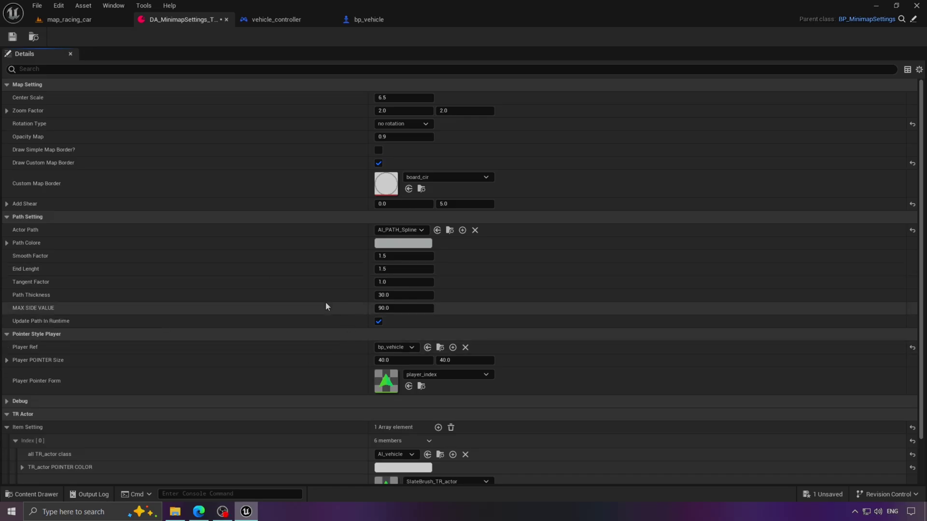
- Play the level and drive the car back and forth to check the track drawn on the minimap
{"action": "left_click", "coordinate": [69, 20]}
{"action": "key", "text": "alt+p"}
{"action": "key", "text": "w"}
{"action": "key", "text": "s"}
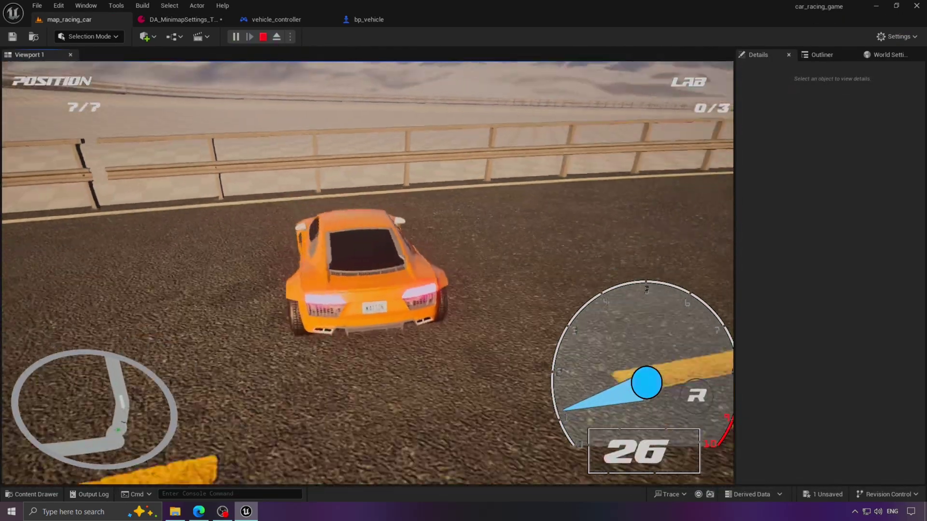
{"action": "key", "text": "w"}
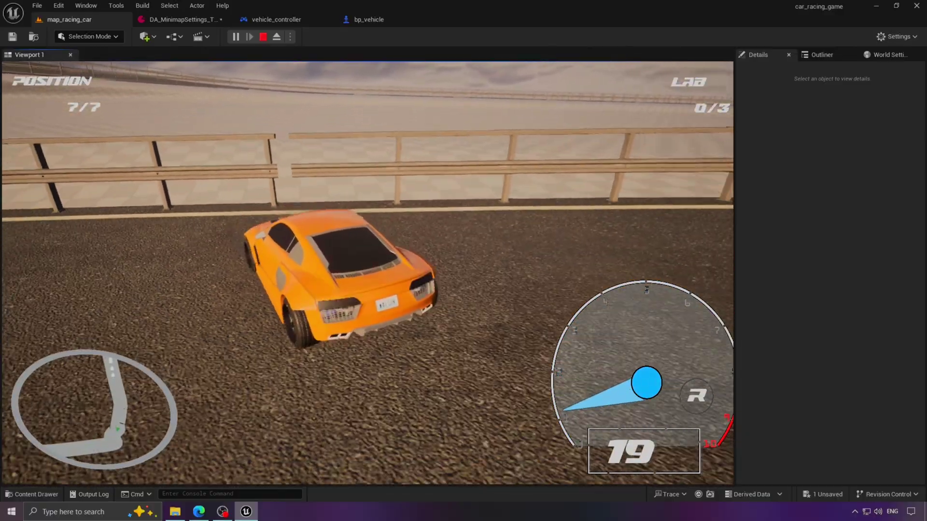
- Set MAX SIDE VALUE to 20, drive the car along the track to check the minimap path, and return to the settings
{"action": "left_click", "coordinate": [165, 20]}
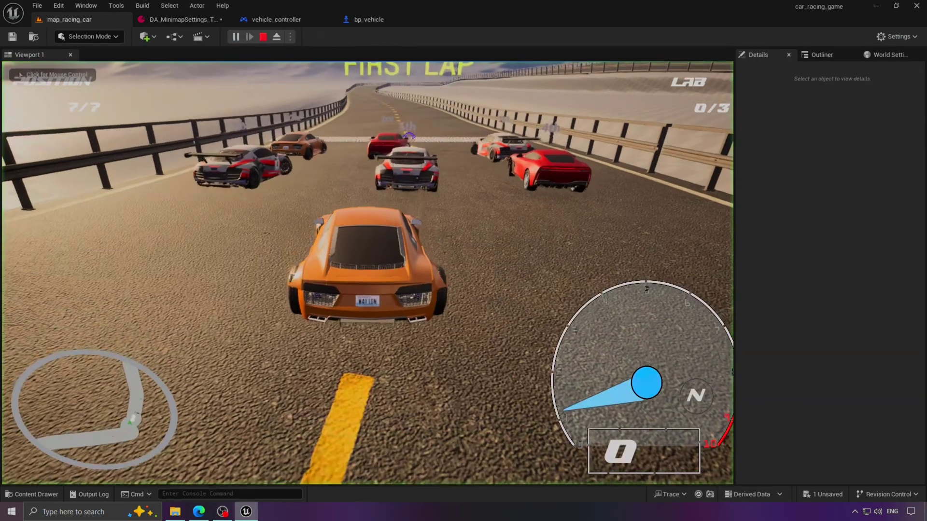
{"action": "key", "text": "w"}
{"action": "key", "text": "d"}
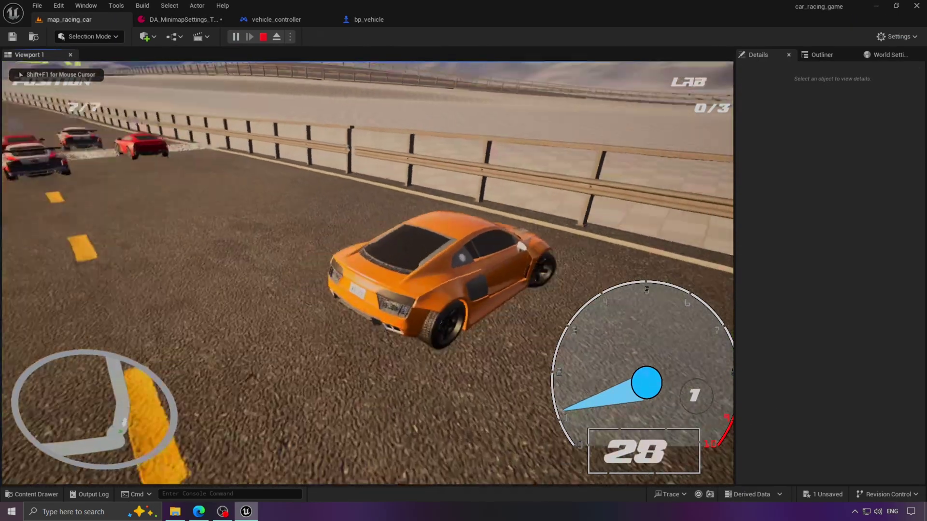
{"action": "key", "text": "s"}
{"action": "key", "text": "w"}
{"action": "key", "text": "a"}
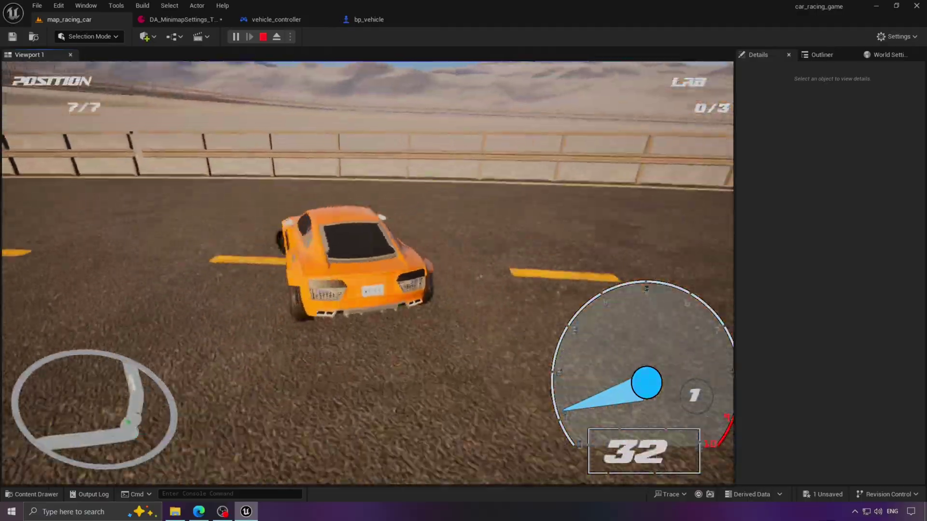
{"action": "key", "text": "s"}
{"action": "key", "text": "w"}
{"action": "key", "text": "a"}
{"action": "key", "text": "d"}
{"action": "key", "text": "a"}
{"action": "key", "text": "w"}
{"action": "key", "text": "d"}
{"action": "key", "text": "w"}
{"action": "key", "text": "a"}
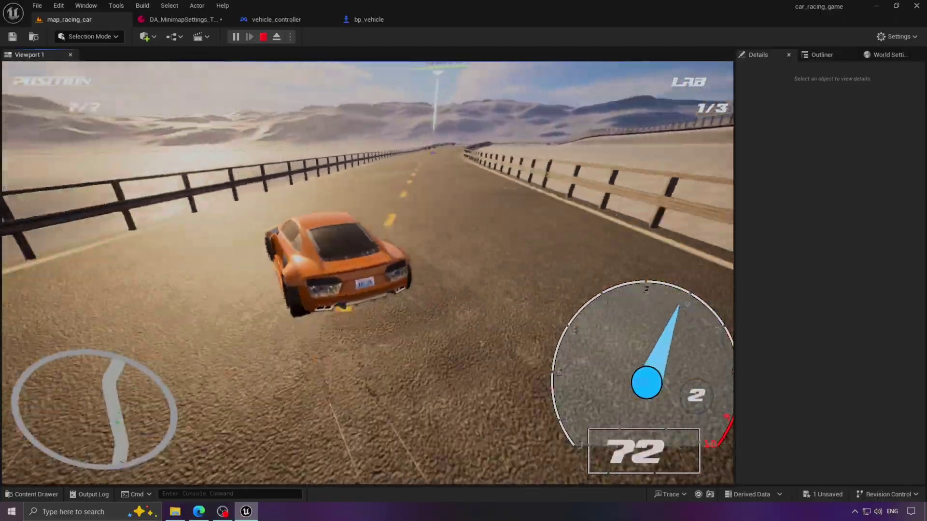
{"action": "key", "text": "d"}
{"action": "key", "text": "w"}
{"action": "key", "text": "a"}
{"action": "key", "text": "d"}
{"action": "key", "text": "w"}
{"action": "key", "text": "a"}
{"action": "key", "text": "Escape"}
{"action": "left_click", "coordinate": [189, 24]}
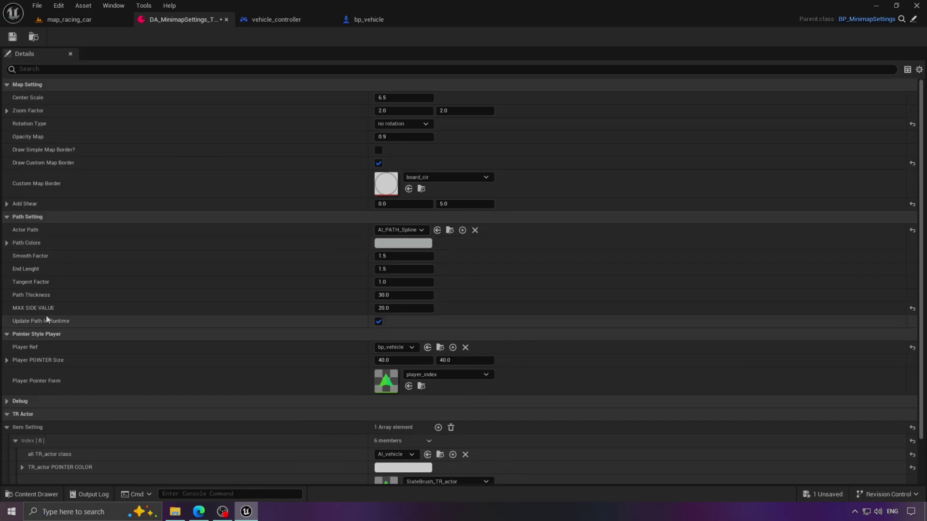
- Check the Update Path In Runtime description, leave the option enabled, and save the minimap settings asset
{"action": "mouse_move", "coordinate": [39, 324]}
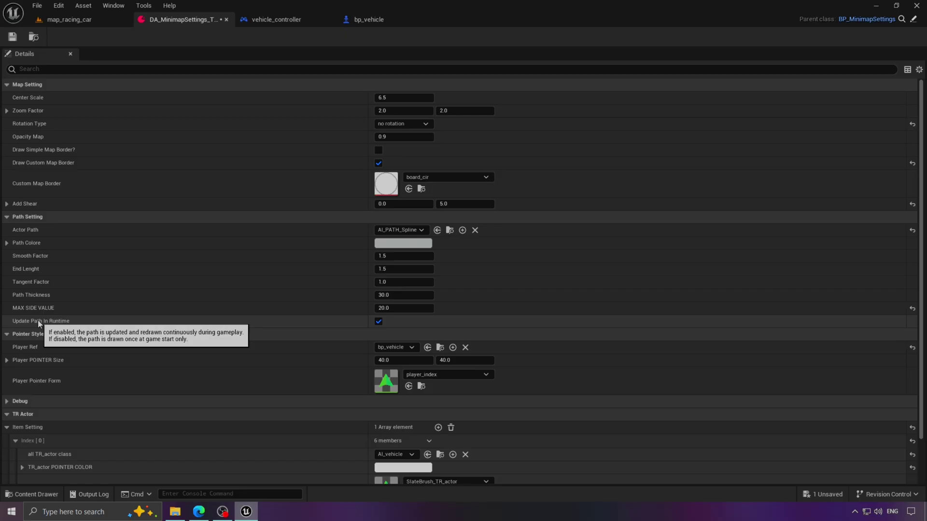
{"action": "left_click", "coordinate": [378, 322]}
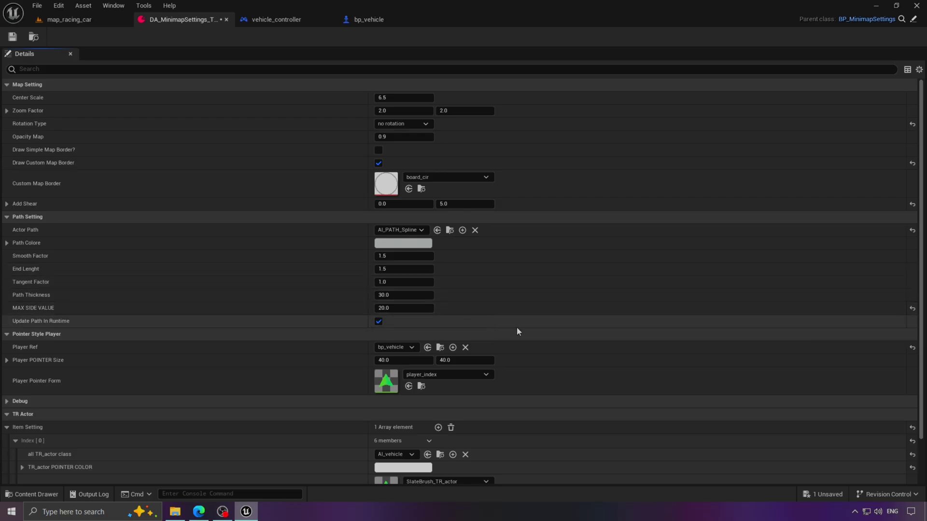
{"action": "key", "text": "ctrl+s"}
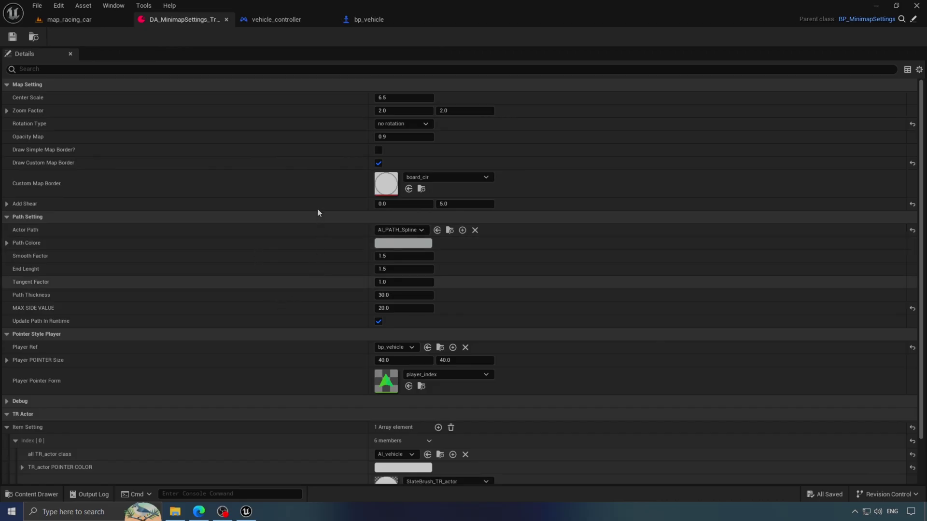
{"action": "scroll", "coordinate": [317, 208], "scroll_direction": "down", "scroll_amount": 2}
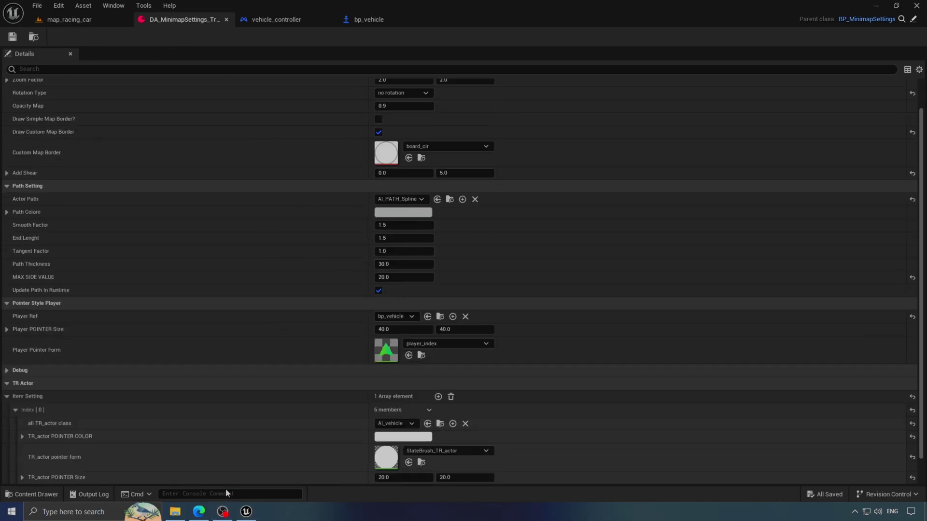
- Switch to the browser to view the plugin's GitHub repository, then the Discord server's announcements, content-download-link and ako_mini_map channels
{"action": "left_click", "coordinate": [197, 513]}
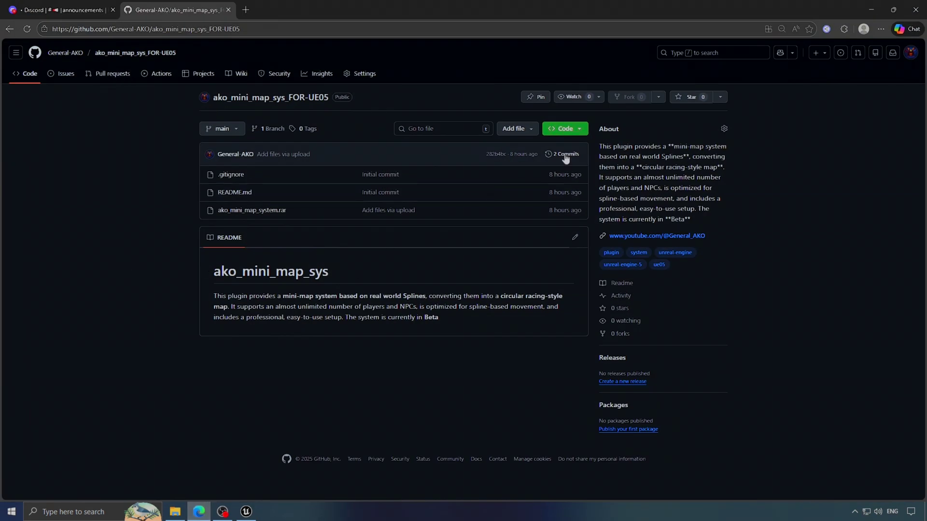
{"action": "left_click", "coordinate": [58, 9]}
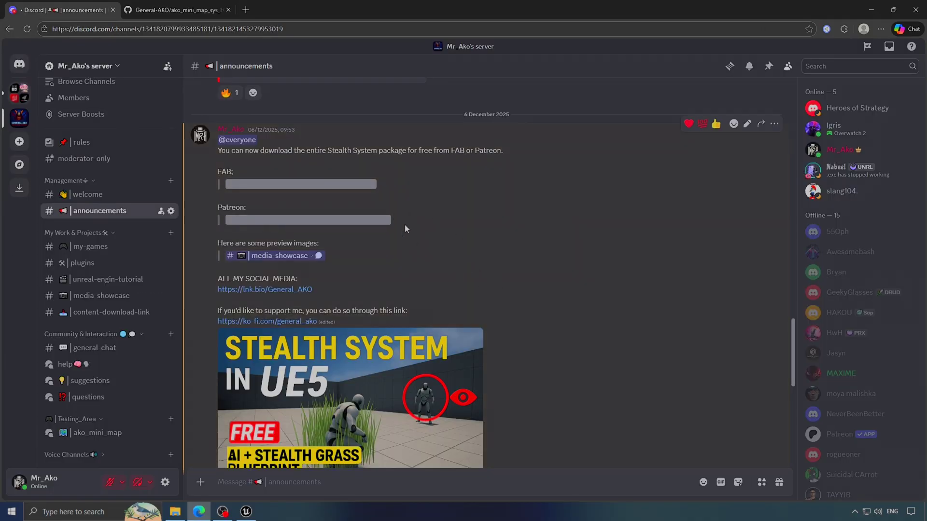
{"action": "scroll", "coordinate": [474, 177], "scroll_direction": "down", "scroll_amount": 2}
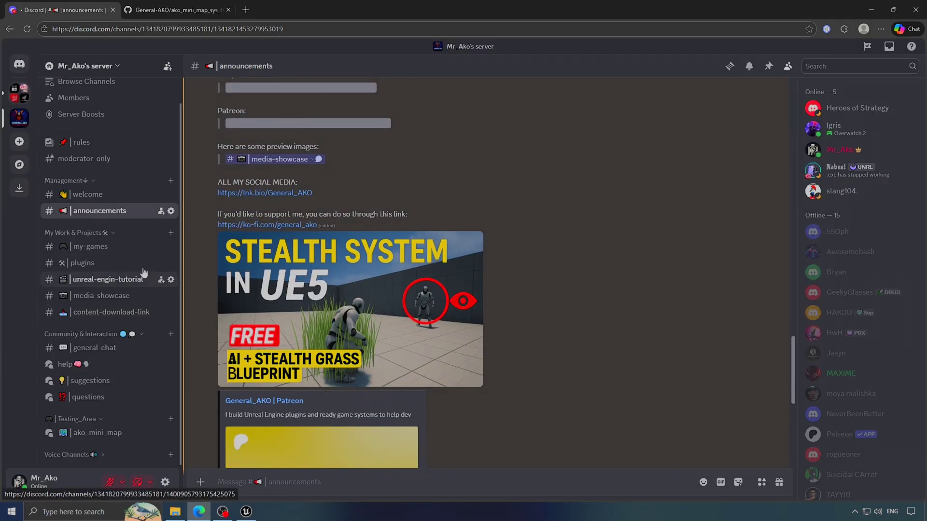
{"action": "left_click", "coordinate": [93, 315]}
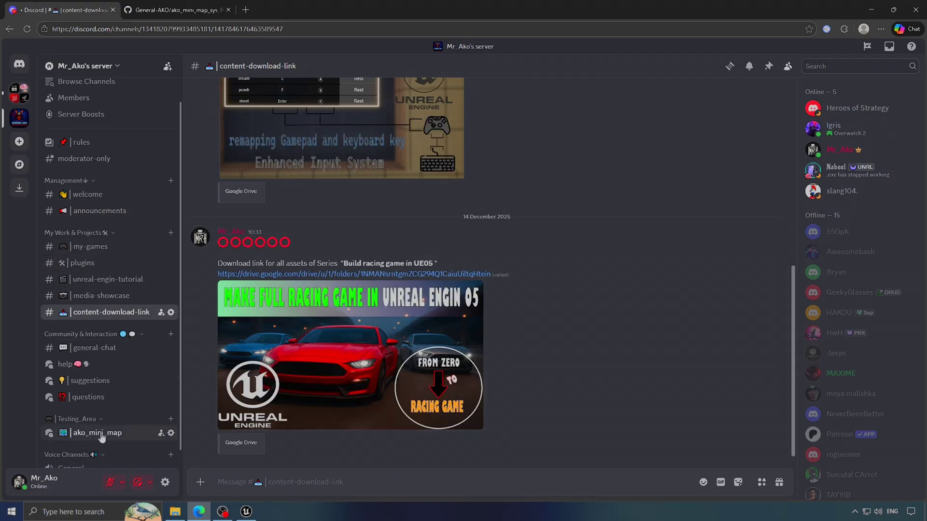
{"action": "left_click", "coordinate": [99, 433]}
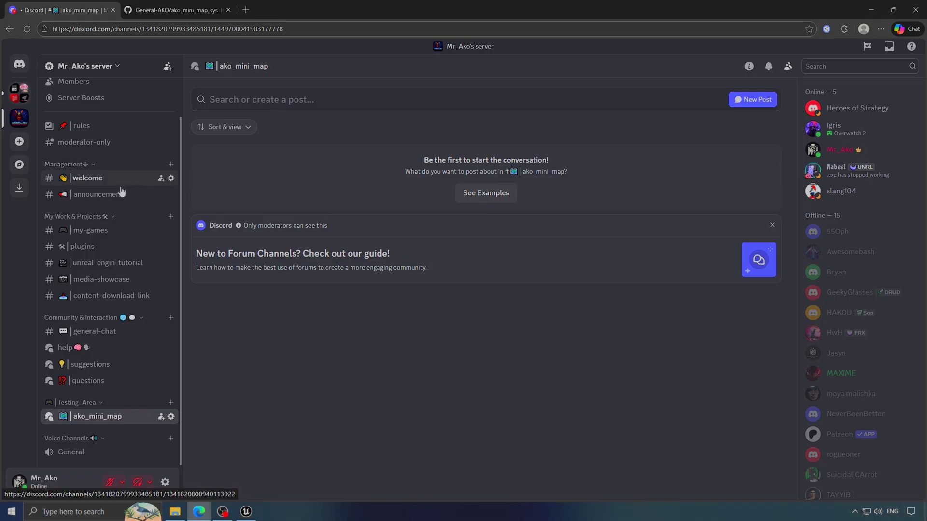
- View the Discord server's announcements and plugins channels and return to the ako_mini_map forum
{"action": "left_click", "coordinate": [102, 195]}
{"action": "left_click", "coordinate": [98, 252]}
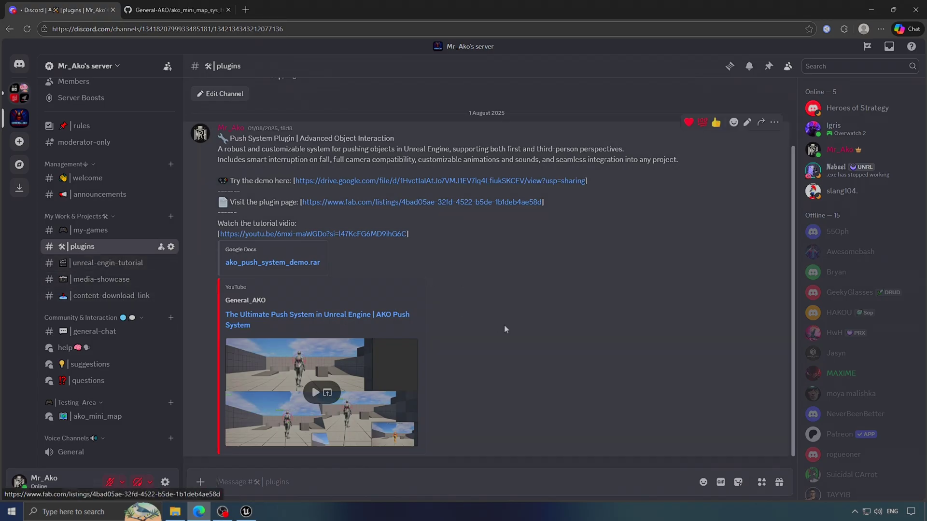
{"action": "left_click", "coordinate": [97, 417]}
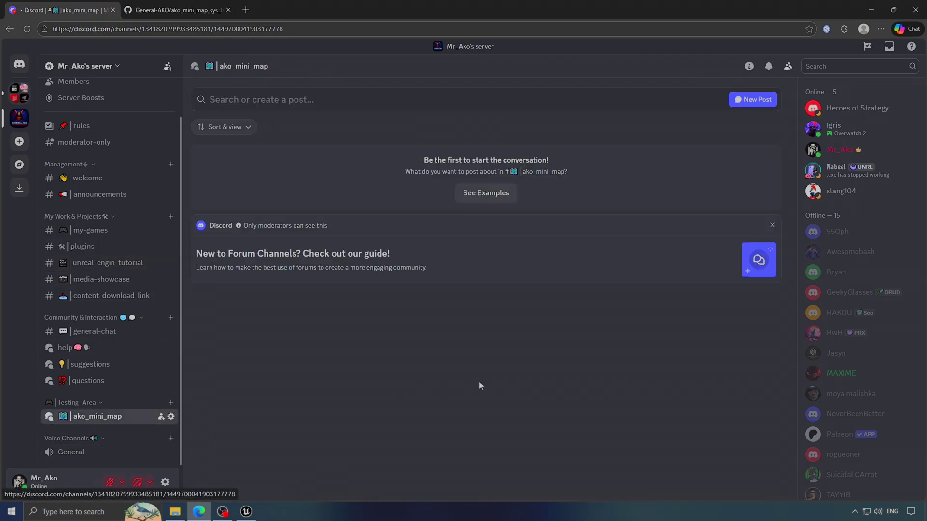